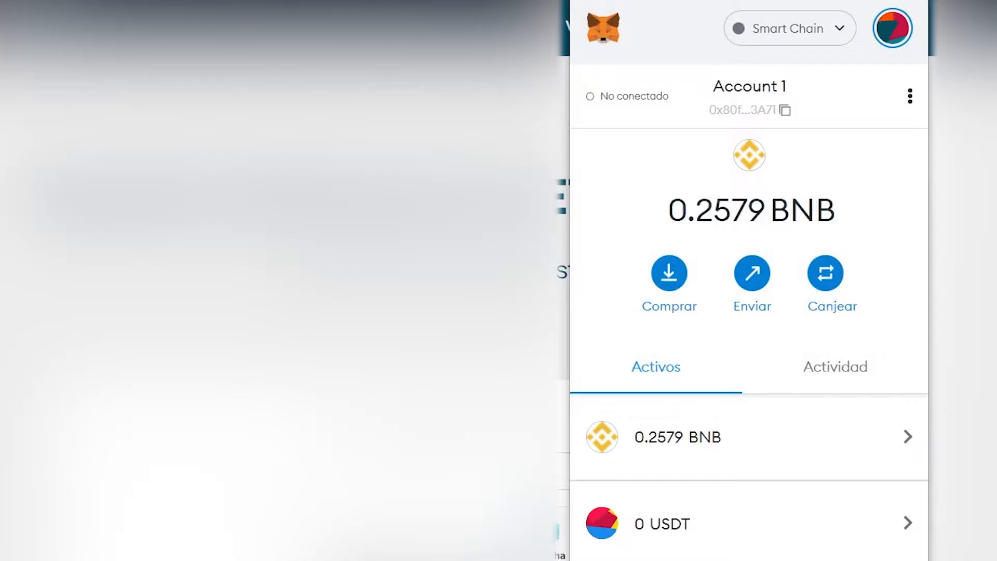
Copy the wallet address from MetaMask and paste it into the faucet's Ropsten address field
click(786, 111)
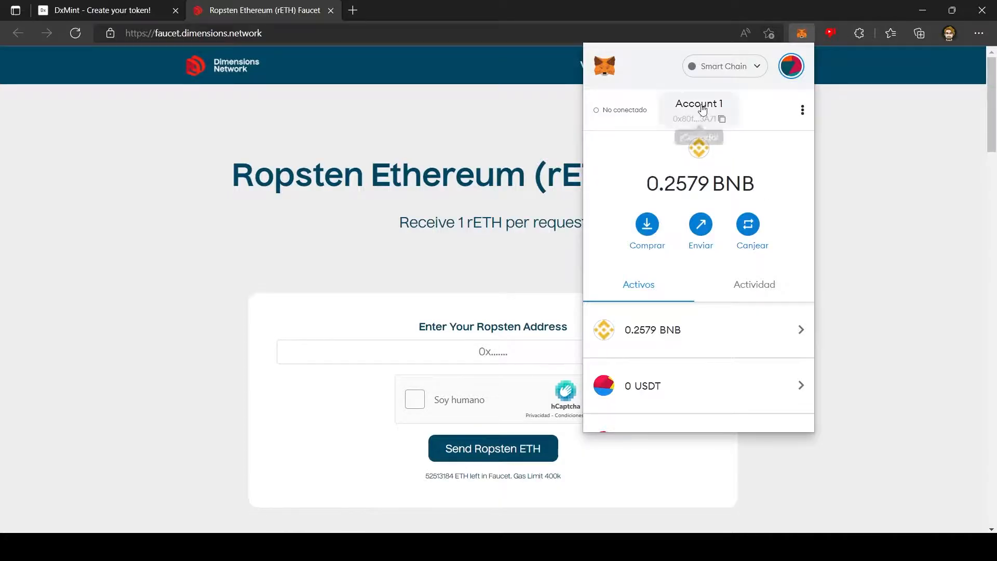
click(889, 206)
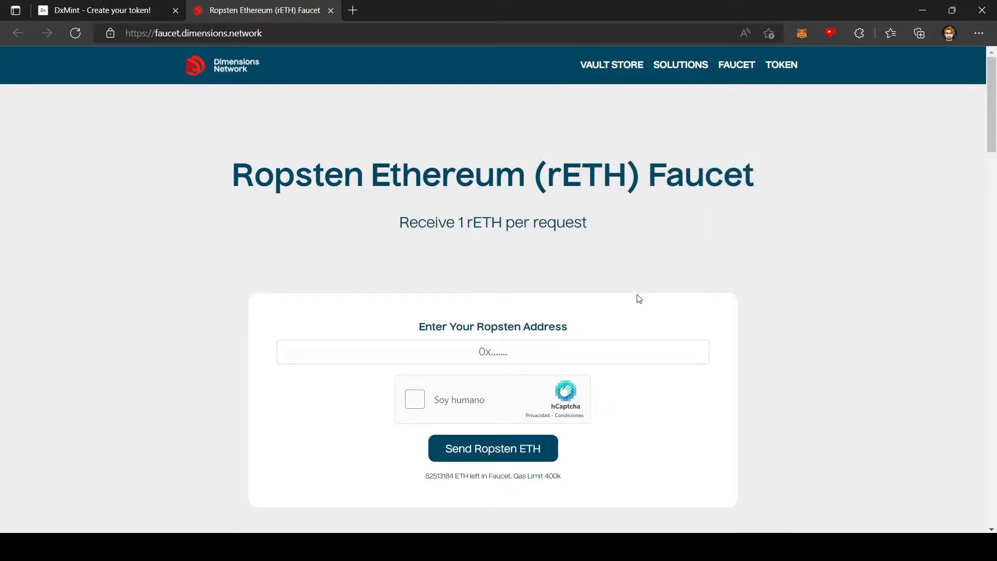
click(501, 350)
text(0x80ff7E36c8cd435a2be5F2b78f3B219F09d83A71)
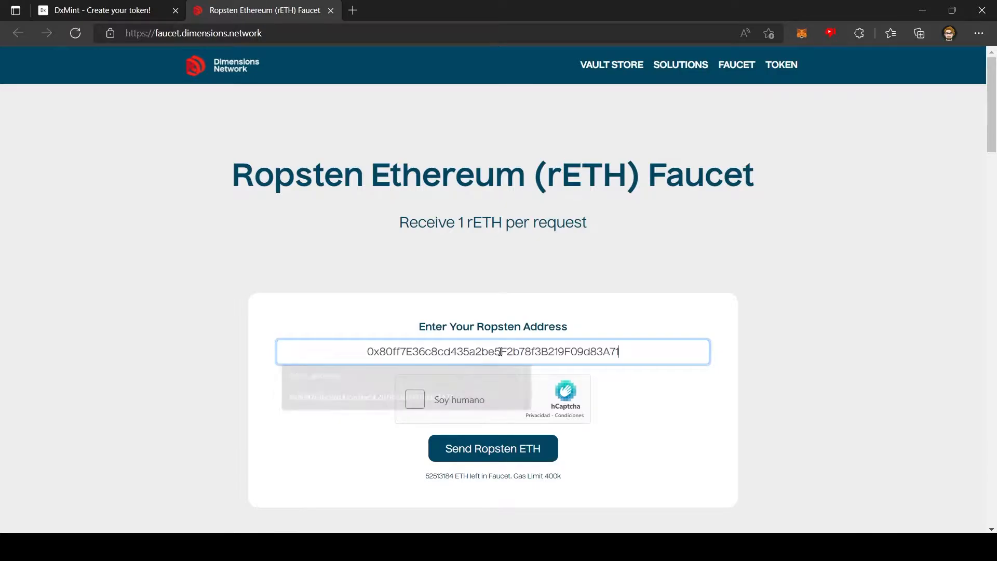
Solve the hCaptcha by selecting all the seaplane images and submit the answers
click(426, 401)
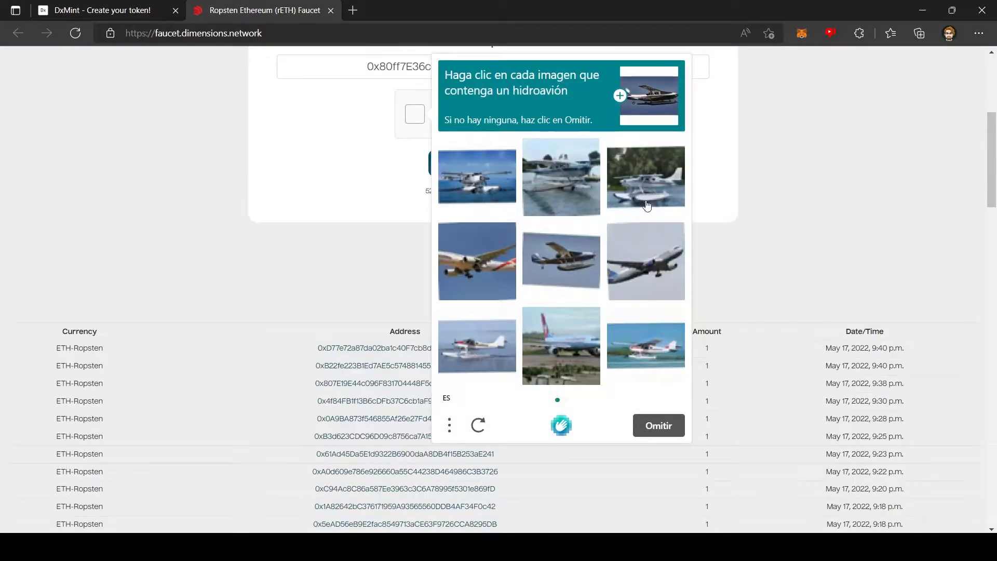
click(644, 206)
click(561, 176)
click(476, 176)
click(561, 261)
click(480, 356)
click(646, 345)
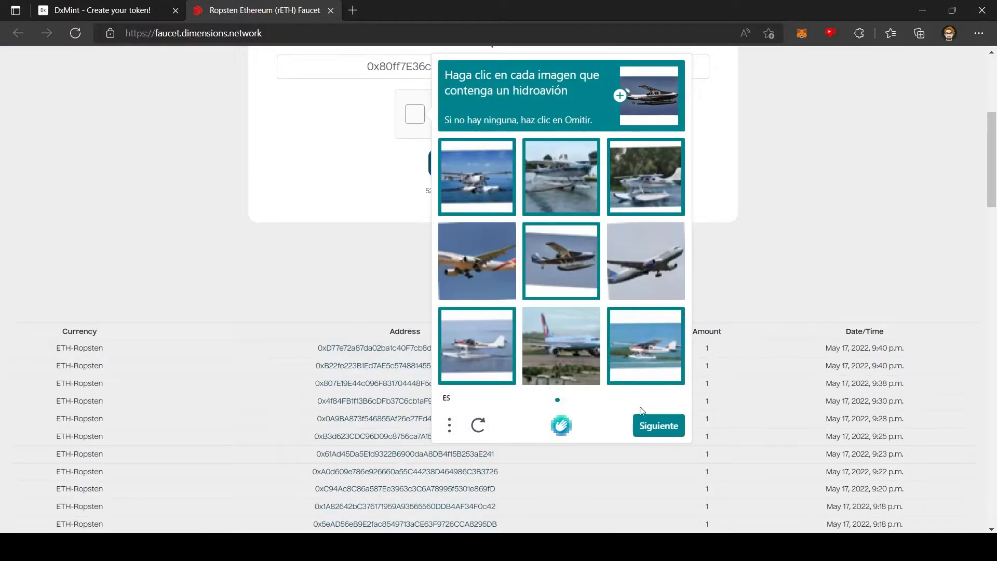
click(560, 345)
click(646, 261)
click(658, 425)
click(476, 176)
click(561, 176)
click(477, 261)
click(561, 177)
click(645, 176)
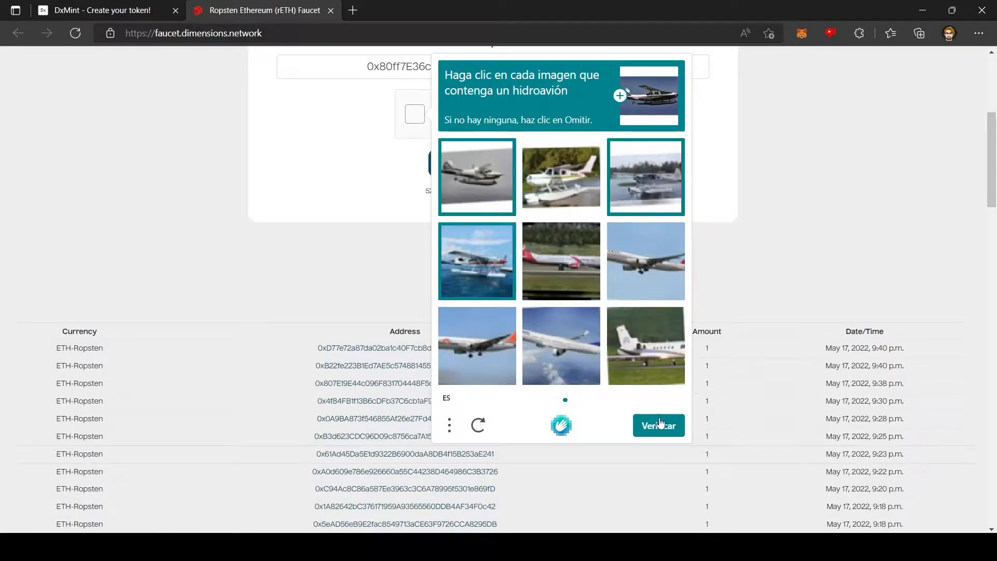
click(658, 425)
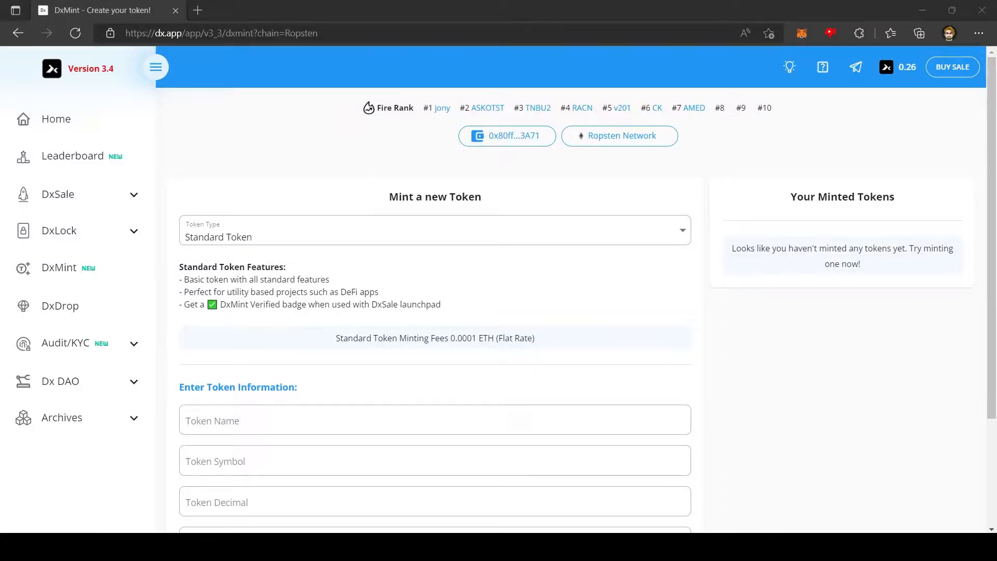
Create a Standard Token named Testnet1, symbol TESTONE, 18 decimals, total supply 1900000
click(323, 237)
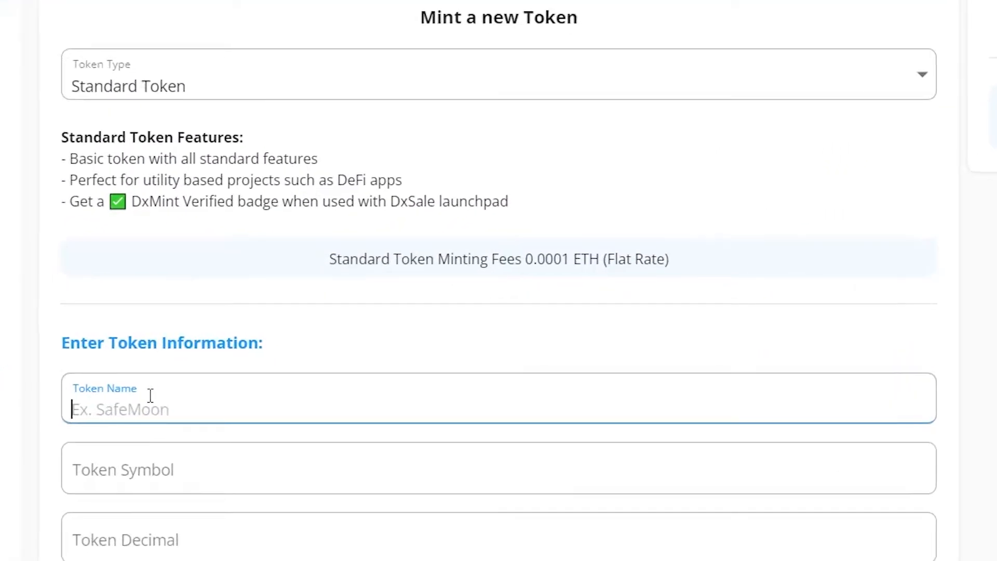
text(Testn)
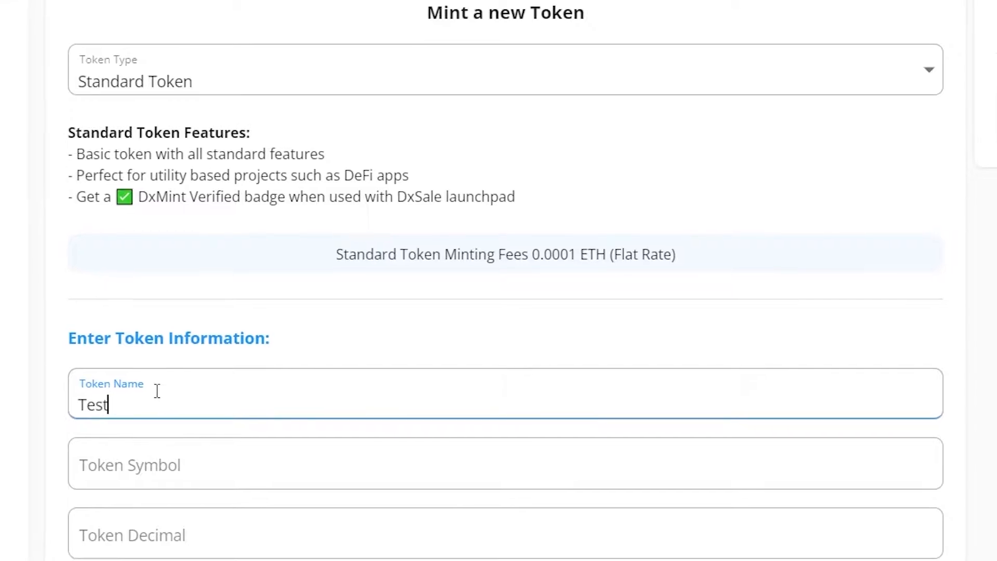
text(et1)
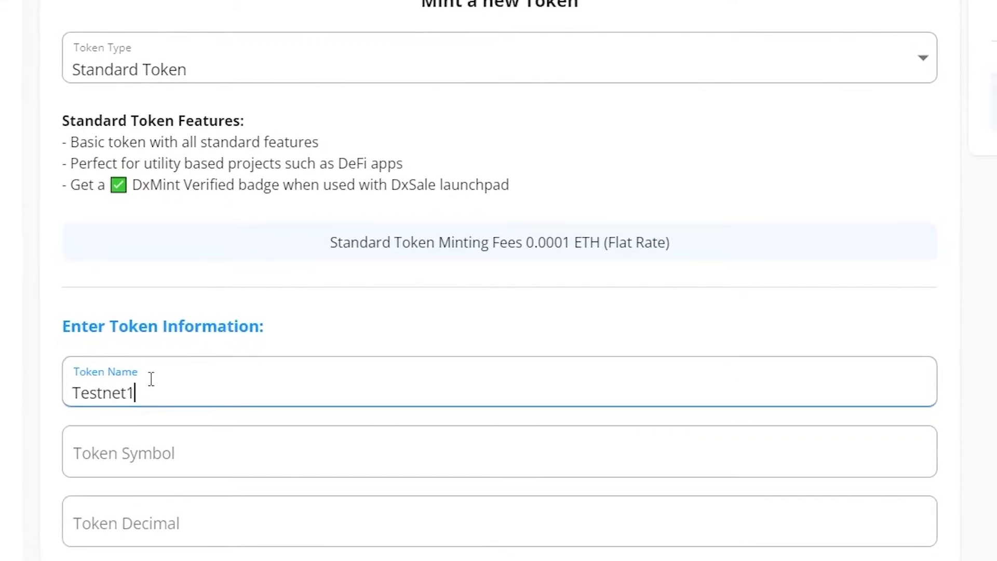
key(Tab)
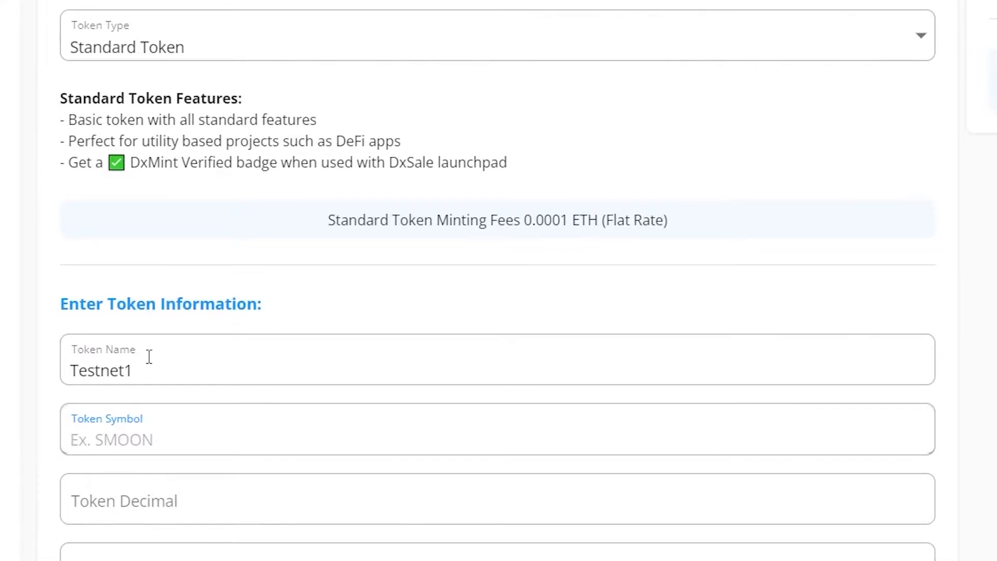
text(TEST)
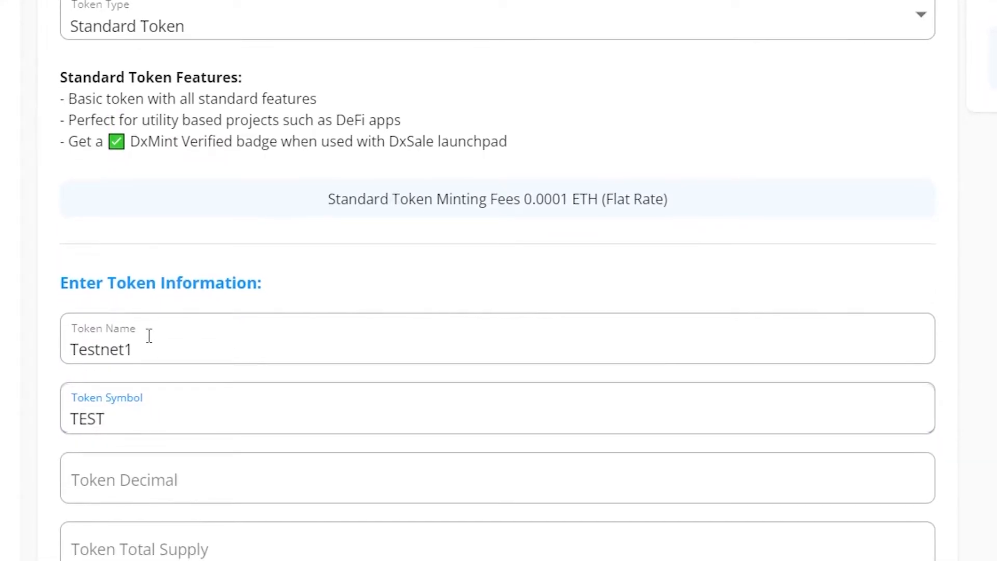
text(ONE)
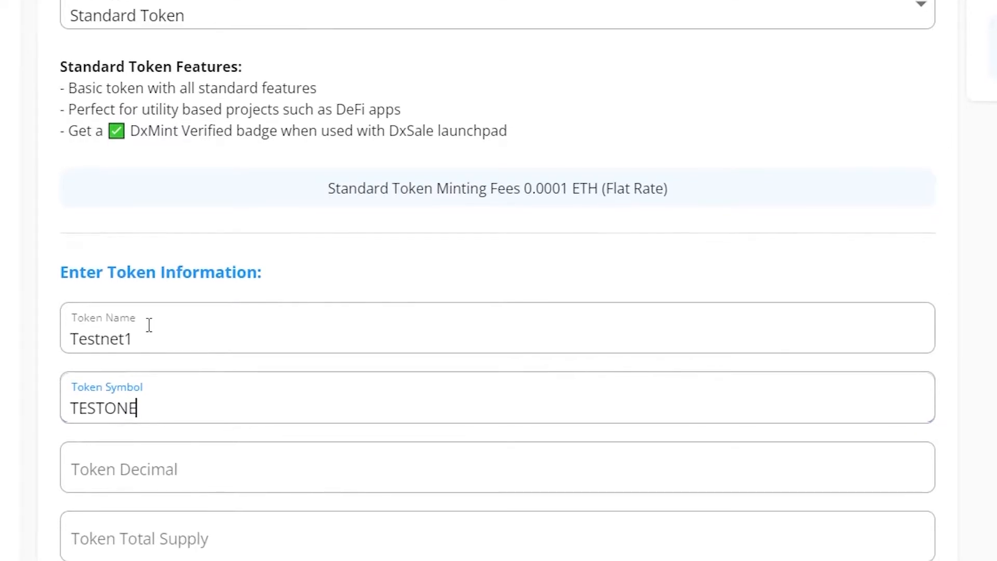
key(Tab)
text(18)
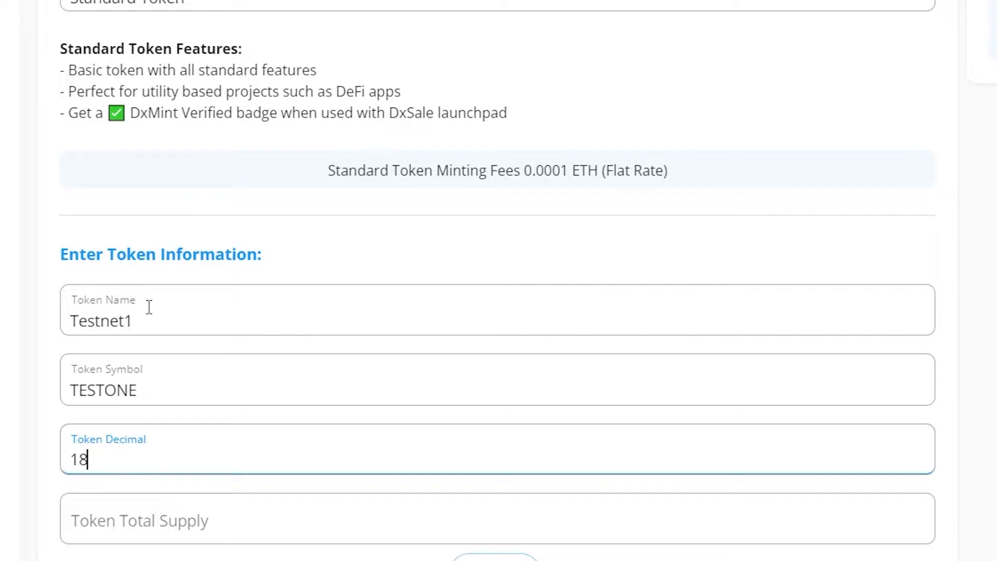
key(Tab)
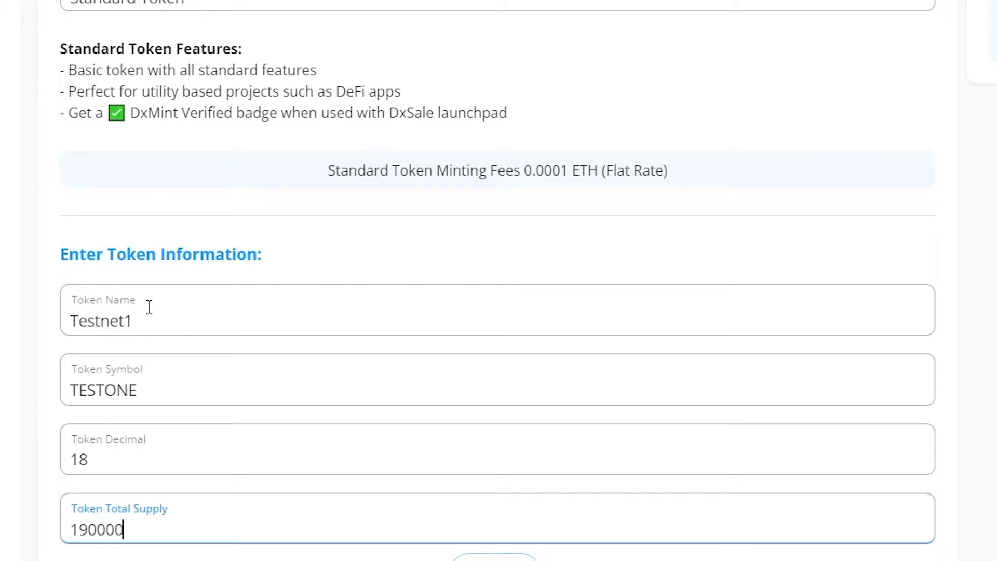
scroll(710, 292, down, 3)
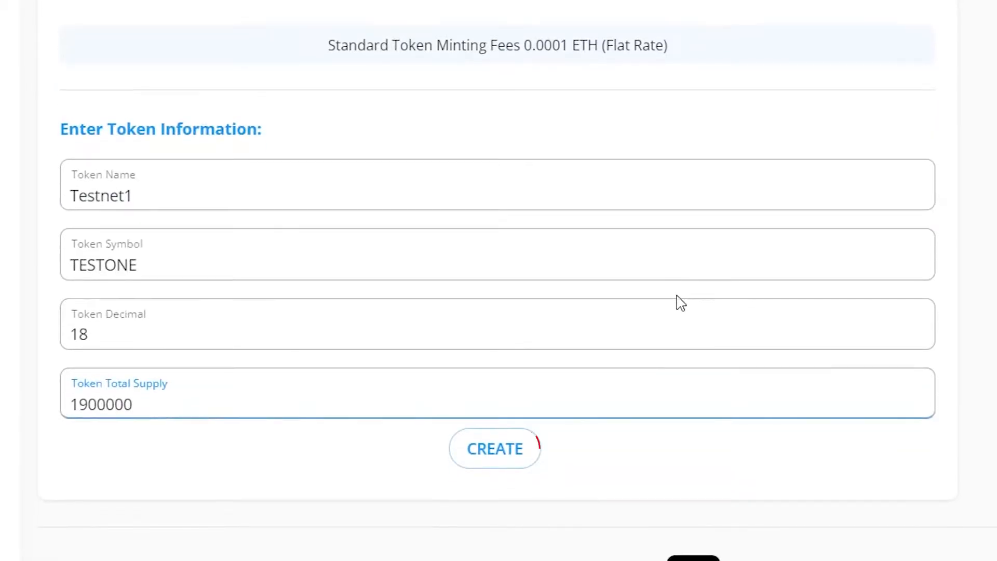
click(496, 449)
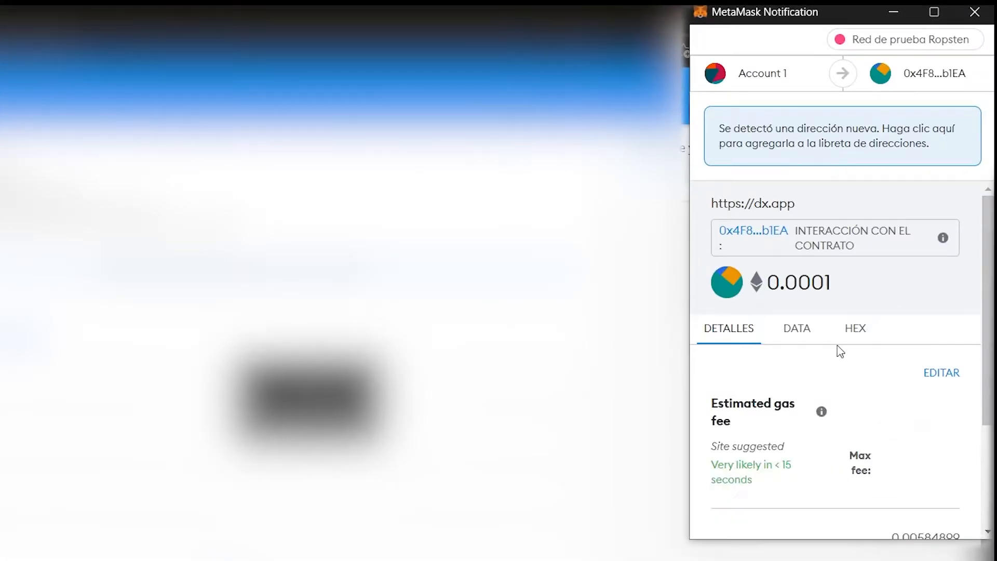
Confirm the 0.0001 ETH contract interaction in the MetaMask notification
scroll(836, 349, down, 3)
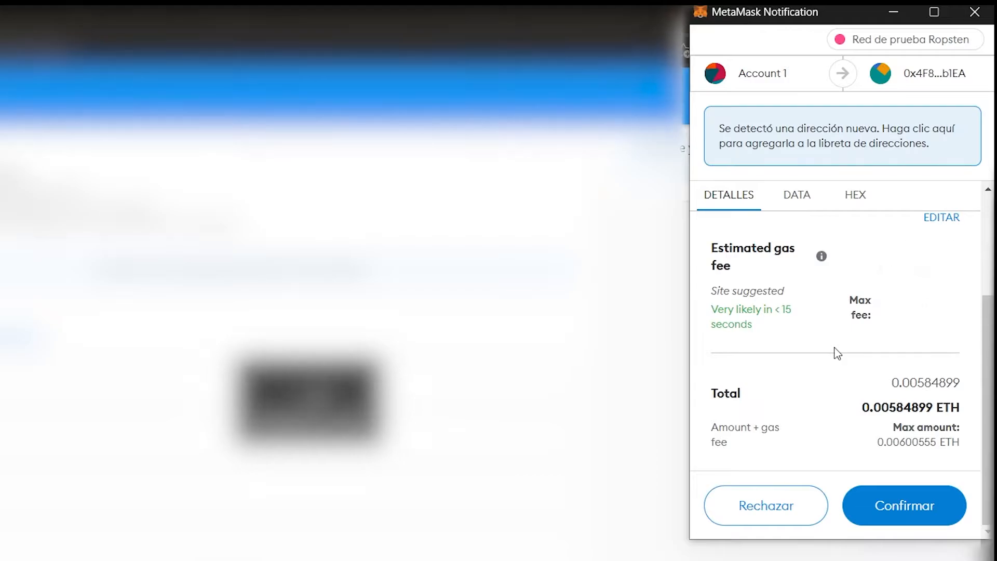
click(903, 513)
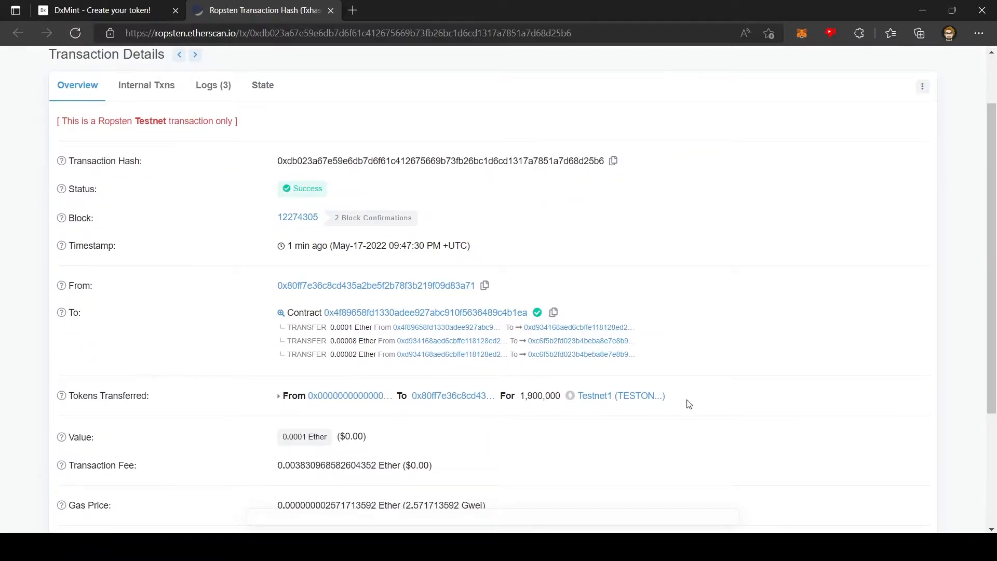
Open the Testnet1 token tracker from the transaction's Tokens Transferred entry
click(606, 398)
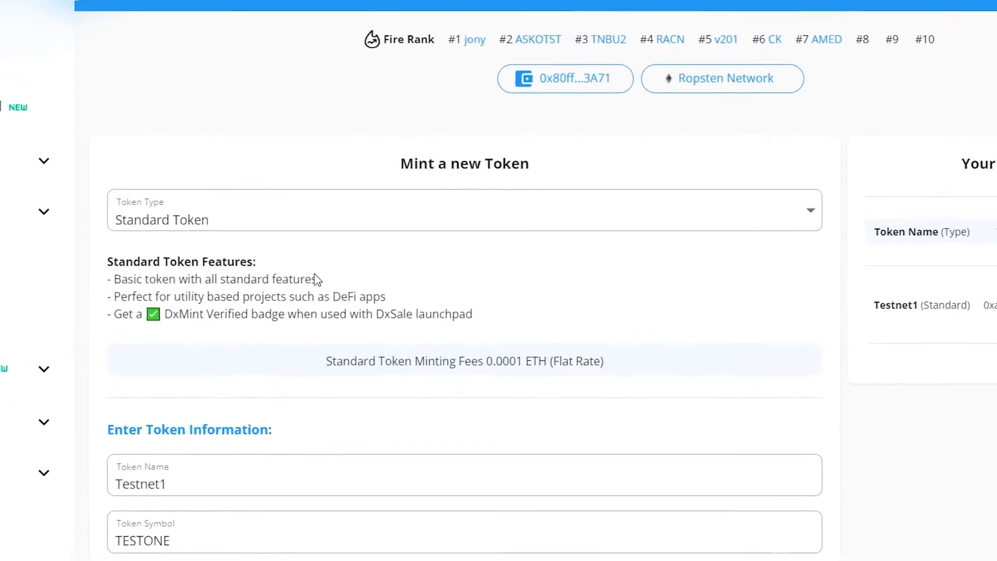
Switch the token type to Burn Token
click(282, 138)
click(201, 249)
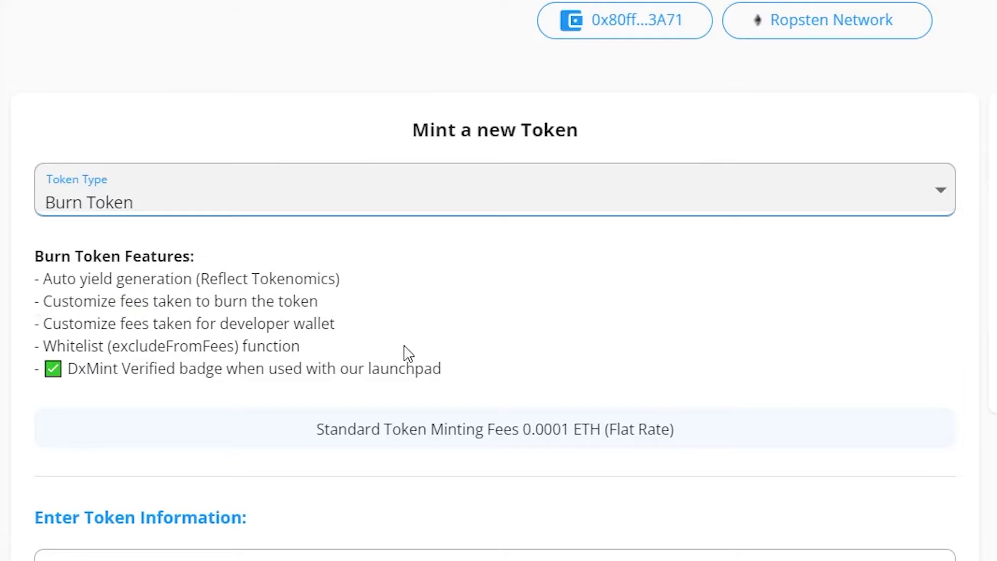
scroll(407, 353, down, 8)
Enter name Test2, symbol TESTTWO, 18 decimals, and begin the 1900000 total supply
click(197, 184)
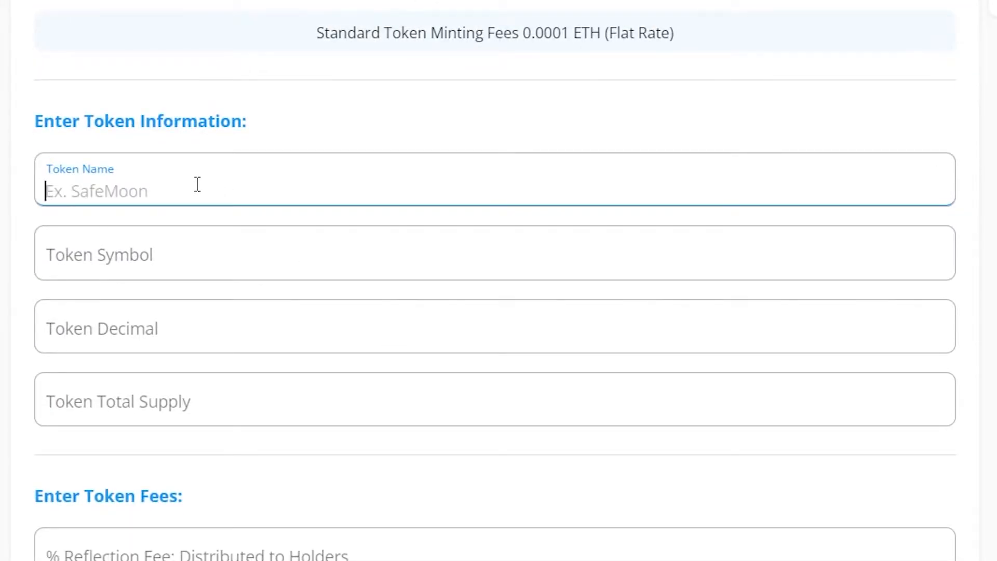
text(Test2)
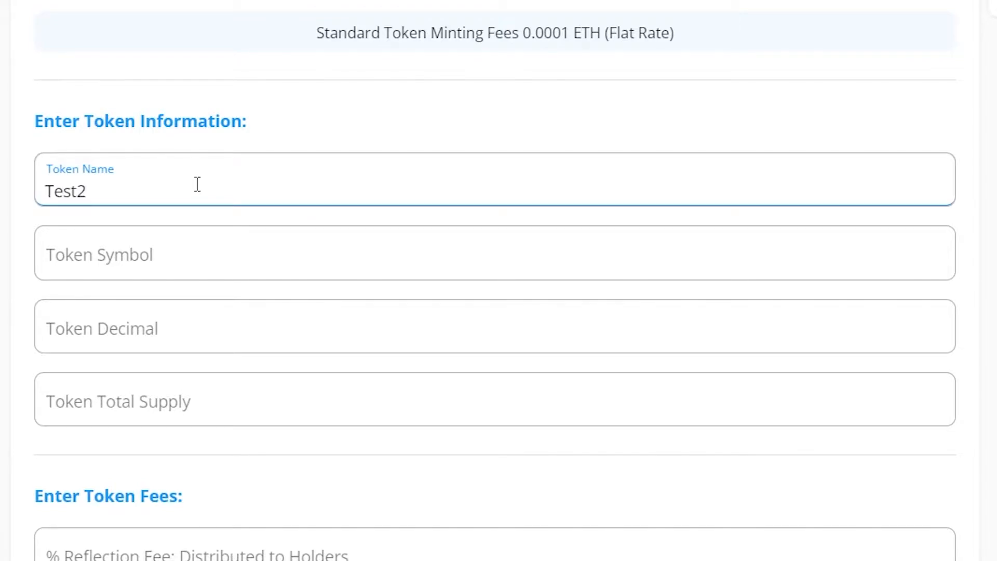
key(Tab)
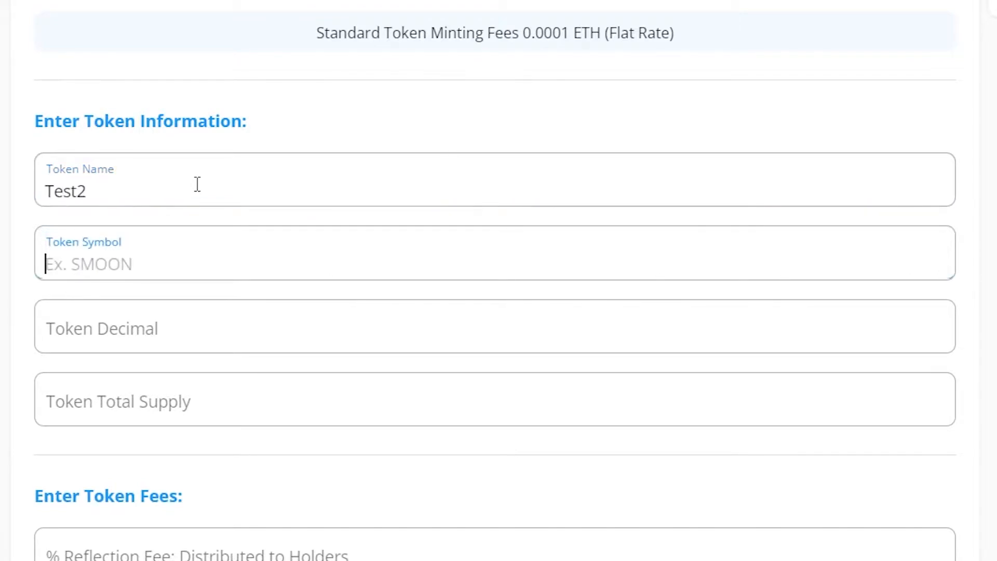
text(TESTTWO)
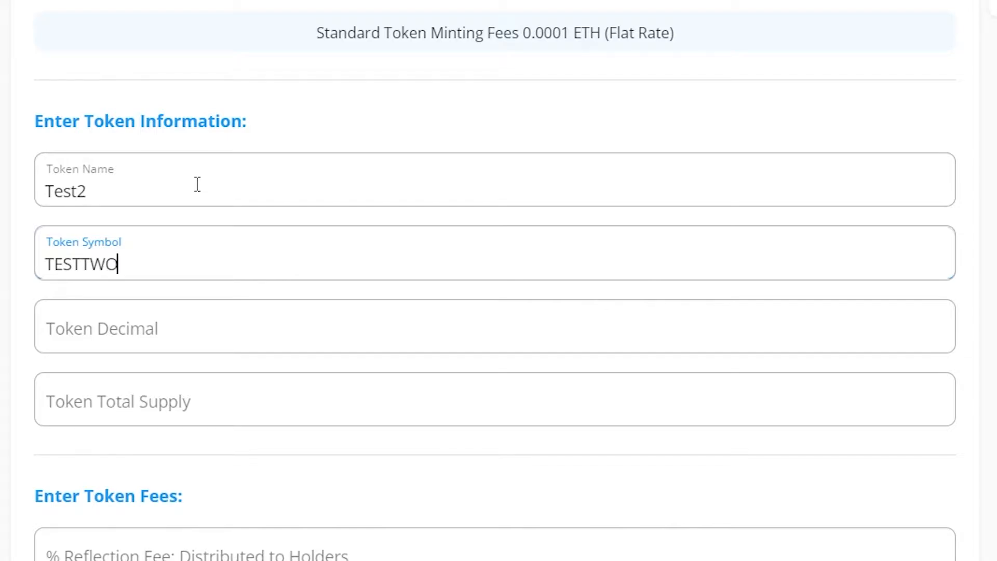
key(Tab)
text(18)
key(Tab)
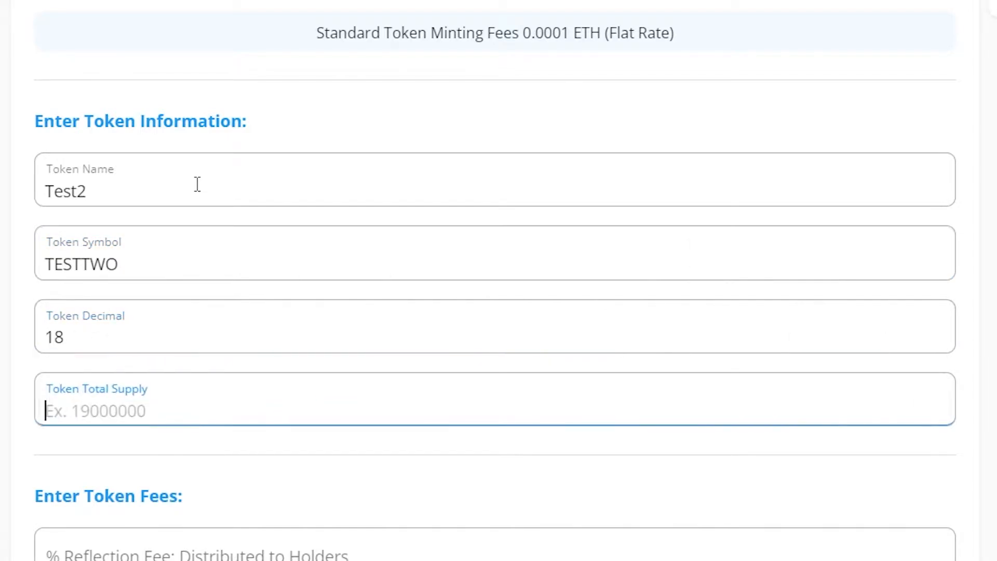
text(1900000)
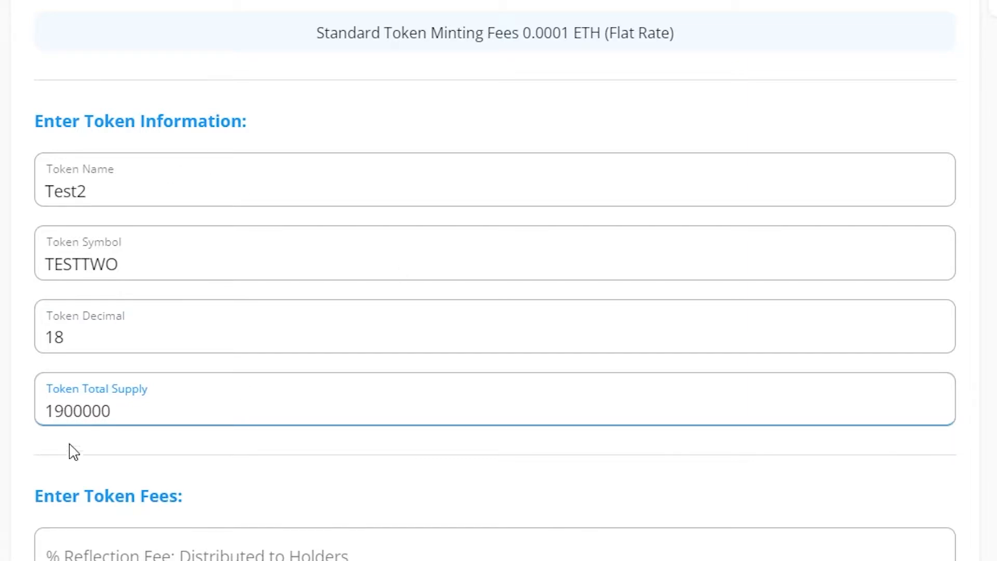
Set Test2's reflection fee to 2%, burn fee to 3% and dev fee to 3%
scroll(207, 509, down, 3)
click(247, 406)
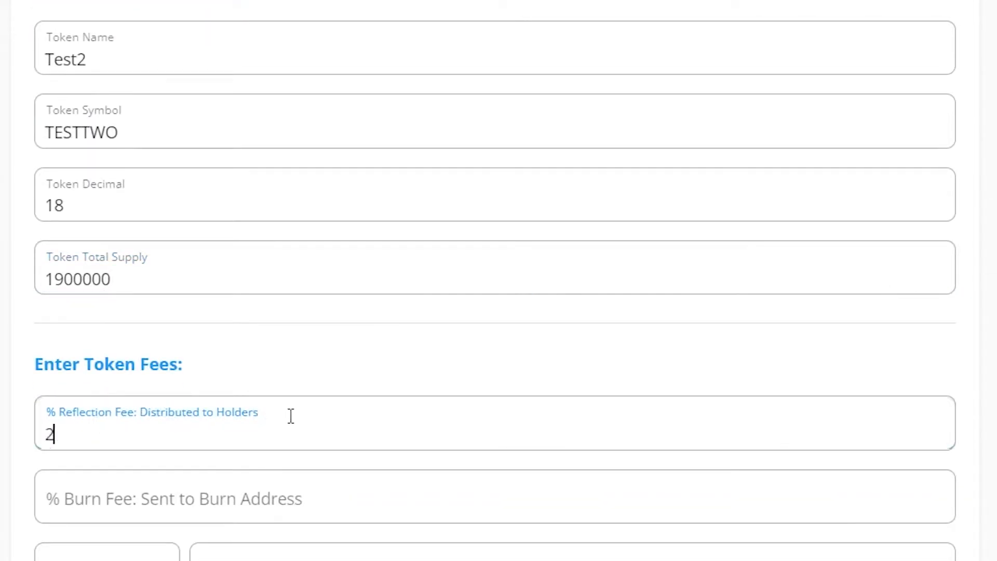
click(229, 519)
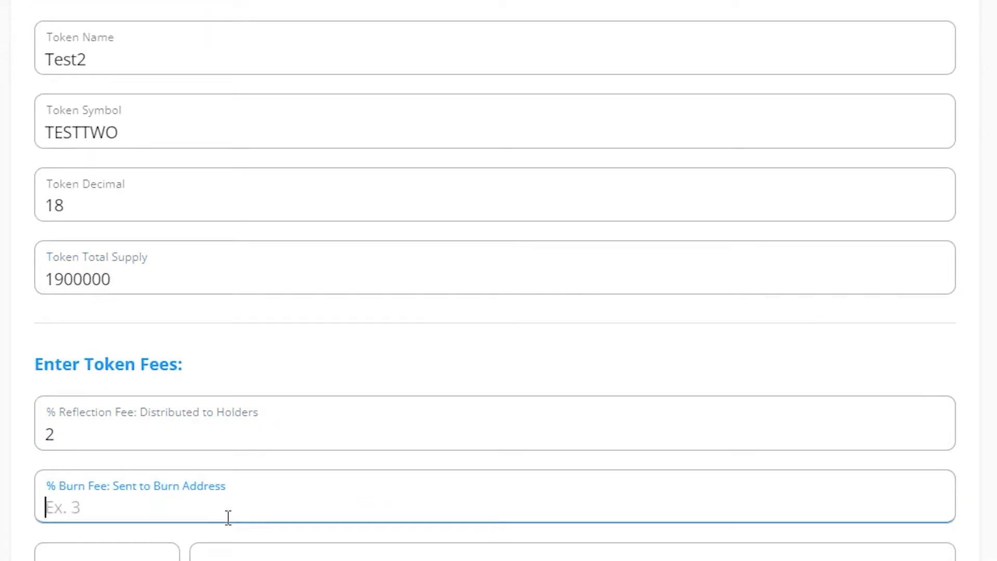
text(3)
scroll(211, 542, up, 3)
scroll(155, 493, down, 6)
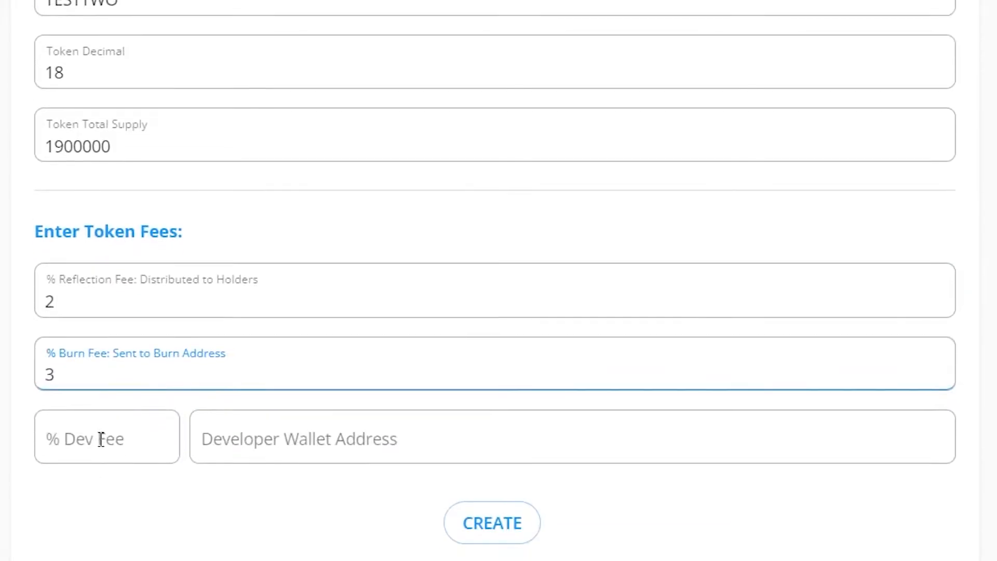
click(101, 439)
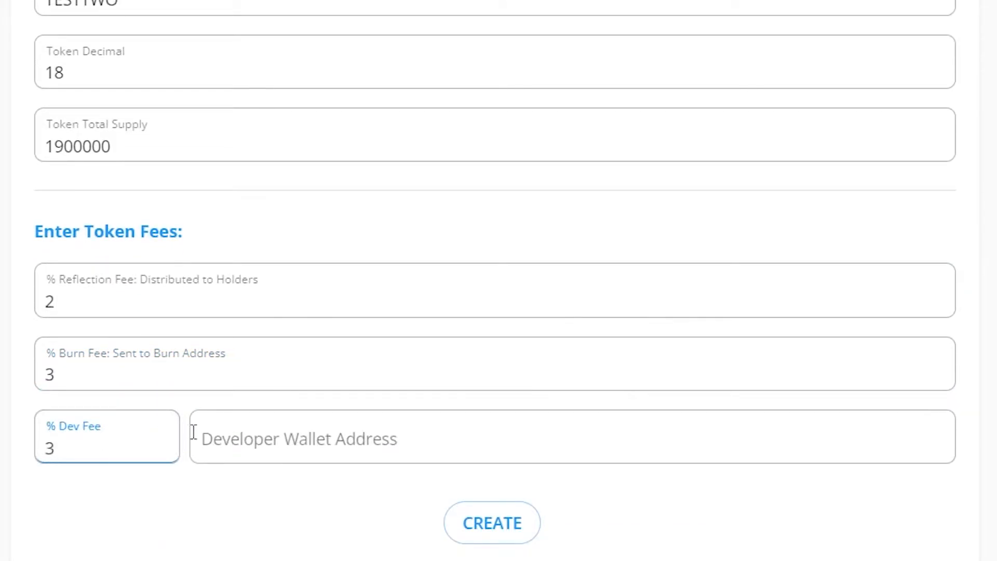
click(395, 448)
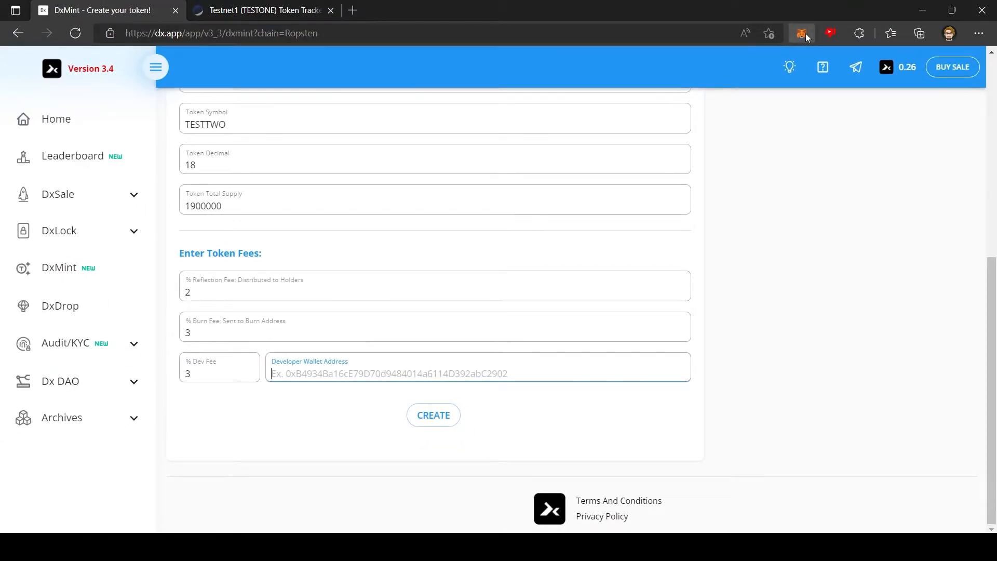
Paste the wallet's own address as Developer Wallet Address and submit Test2 for creation
click(805, 33)
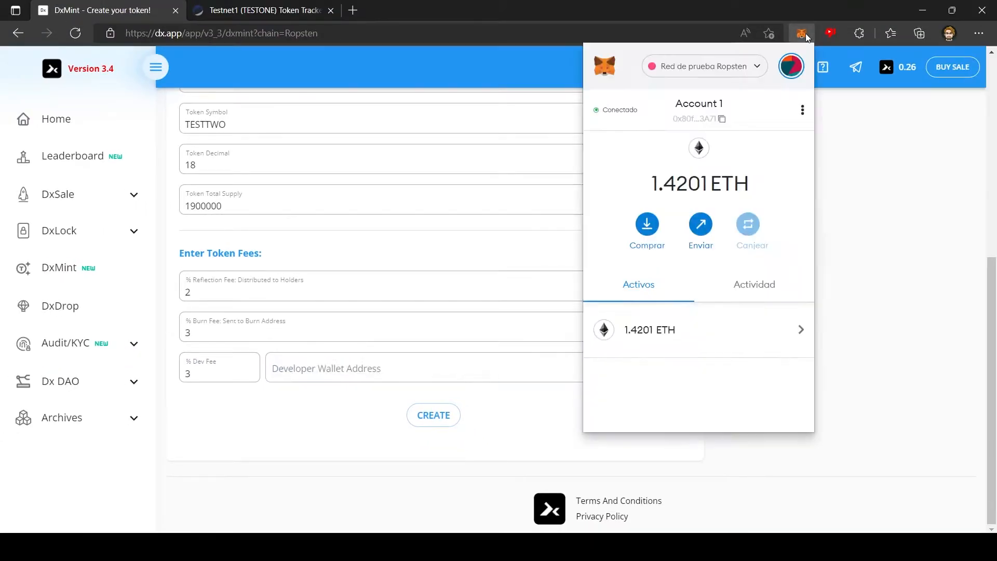
click(699, 120)
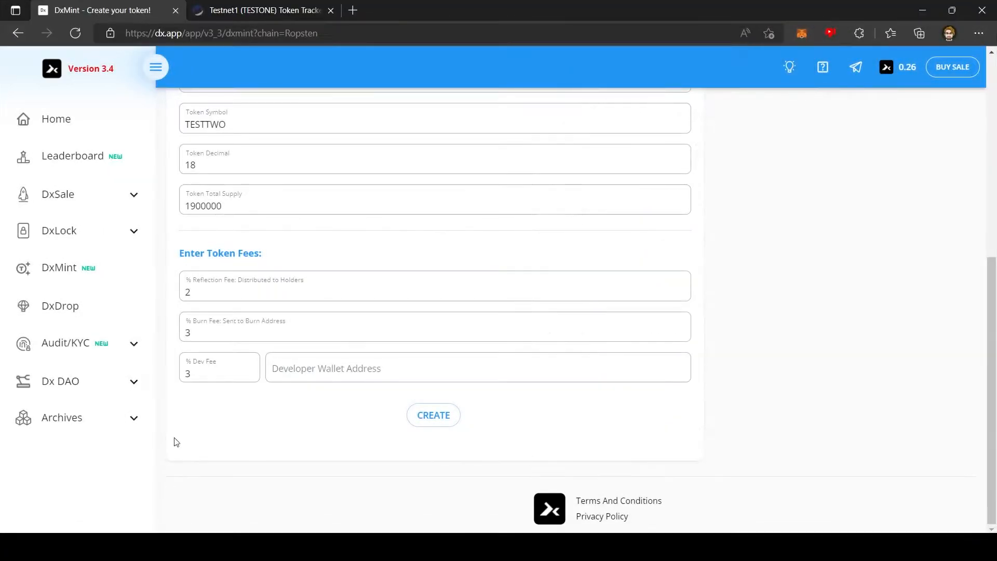
click(332, 376)
text(0x80ff7E36c8cd435a2be5F2b78f3B219F09d83A71)
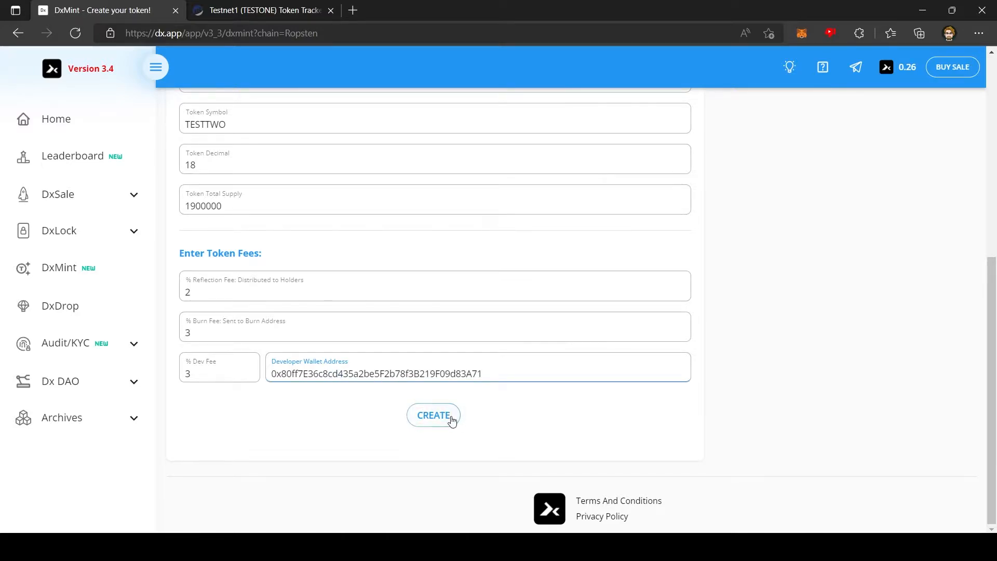
click(433, 415)
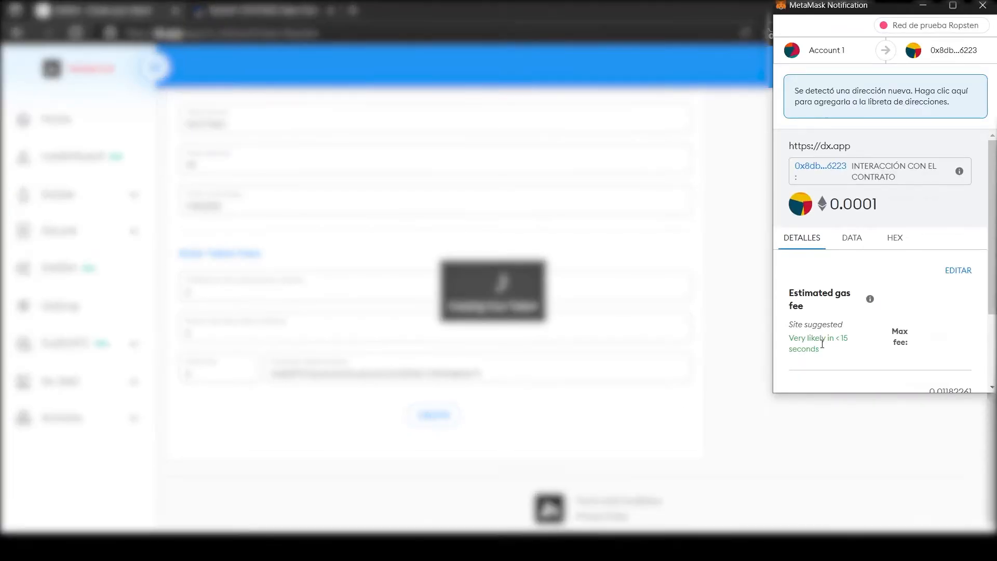
Confirm the Test2 mint in MetaMask, then switch the token type to Fee Token
scroll(917, 334, down, 2)
scroll(916, 334, down, 2)
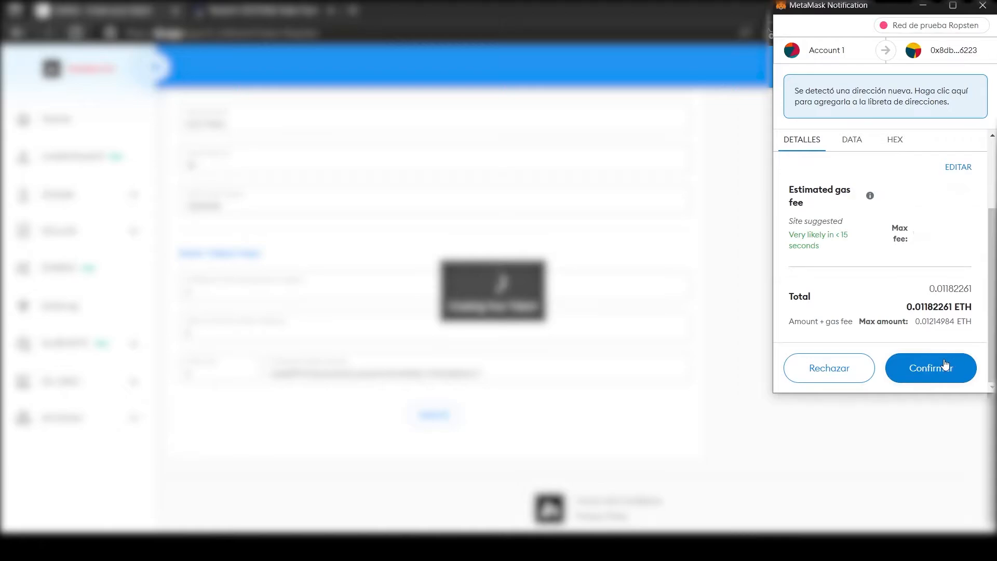
click(945, 365)
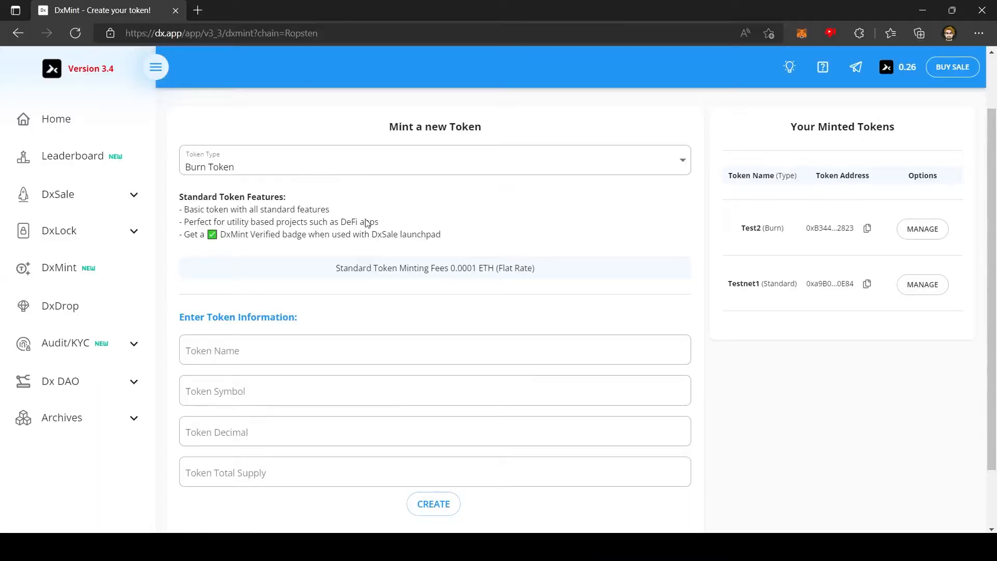
click(268, 173)
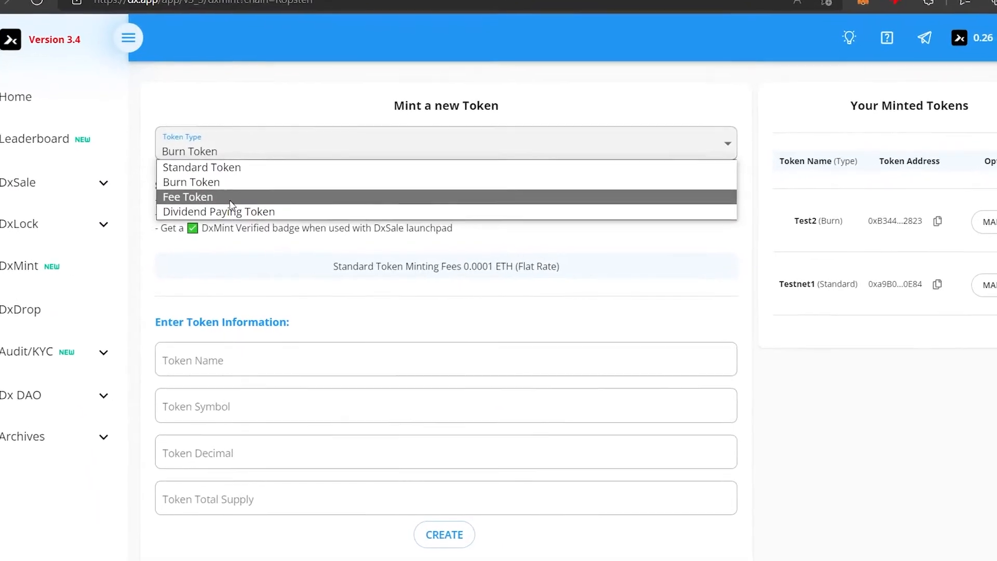
click(218, 210)
Enter name Test3, symbol TESTTRHEE, 18 decimals and total supply 1900000
click(207, 255)
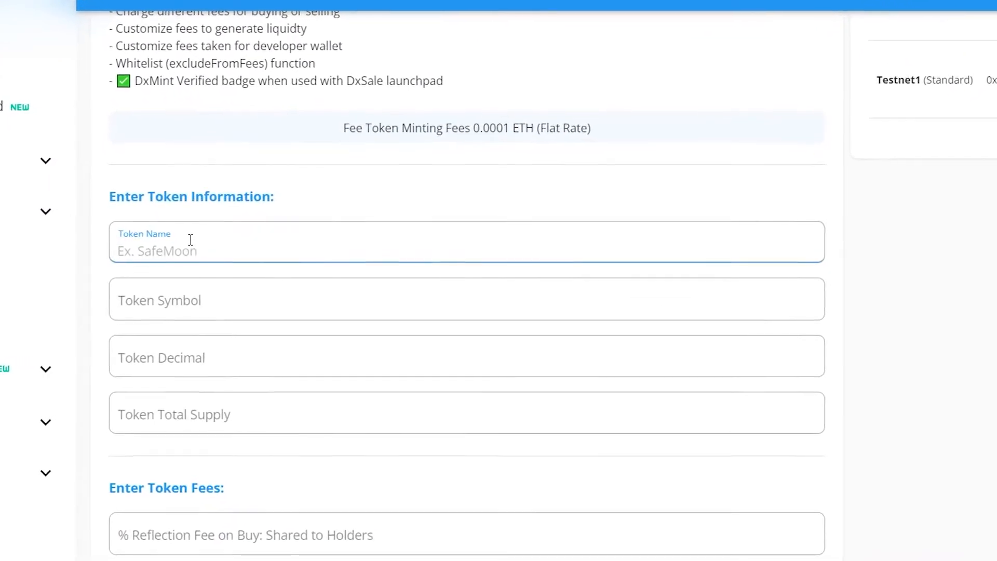
text(Test3)
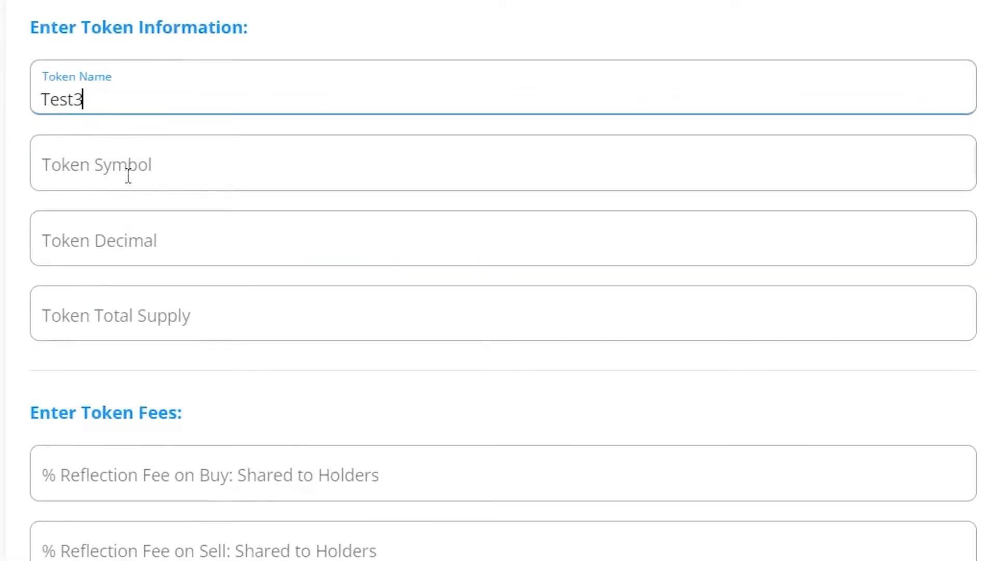
click(128, 176)
text(TESTTRHEE)
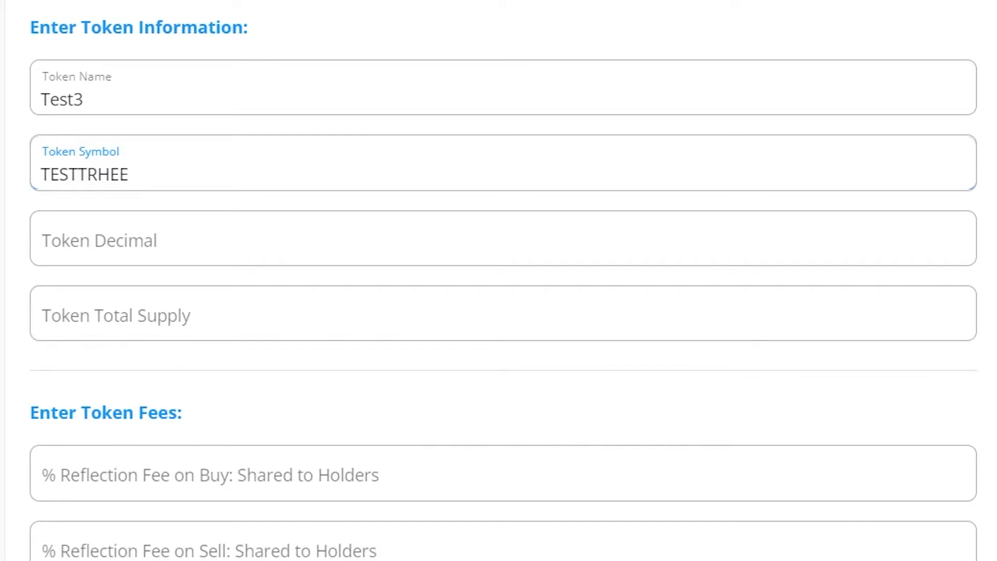
click(84, 237)
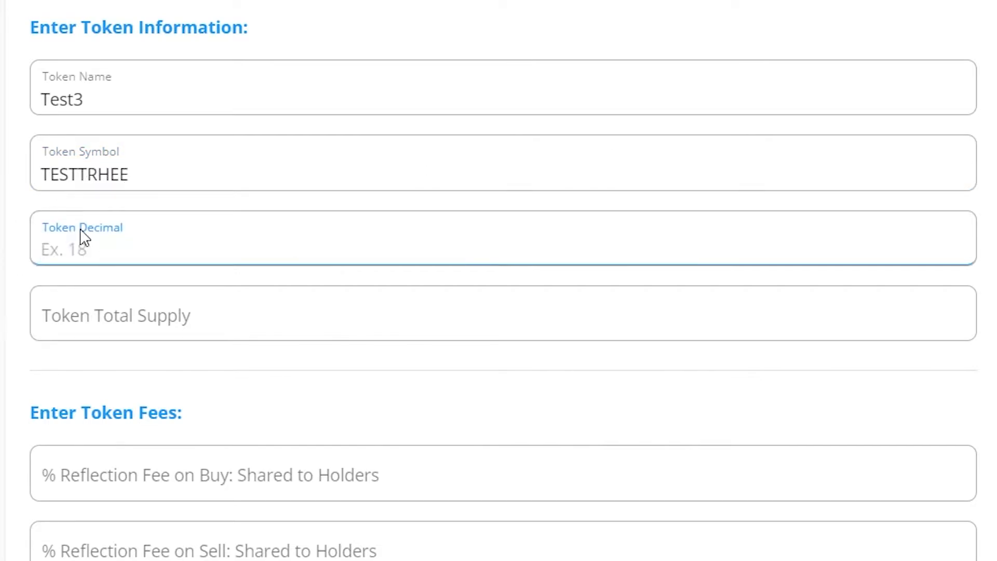
text(16)
click(227, 329)
text(19)
click(174, 253)
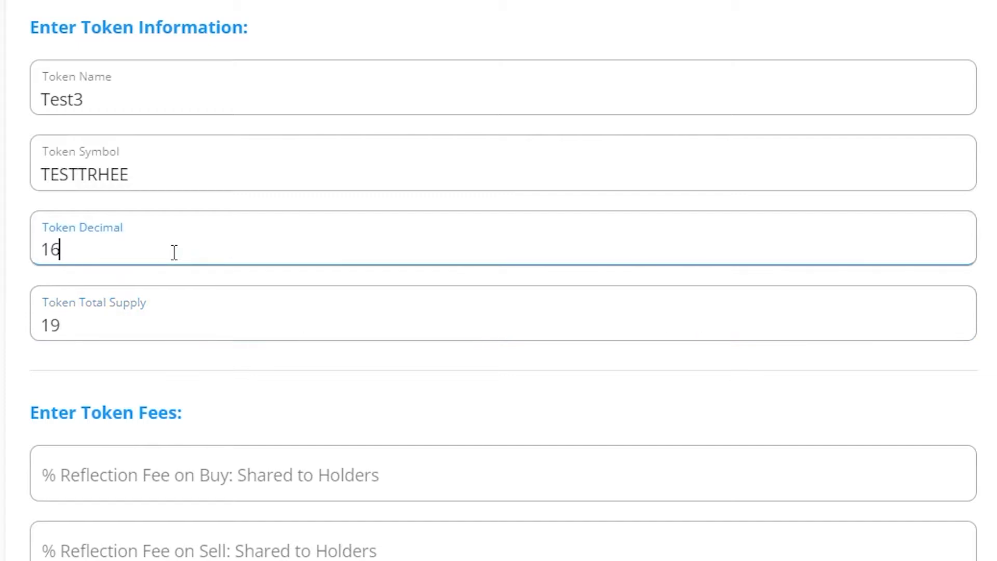
key(BackSpace)
key(BackSpace)
text(18)
click(167, 321)
text(0000)
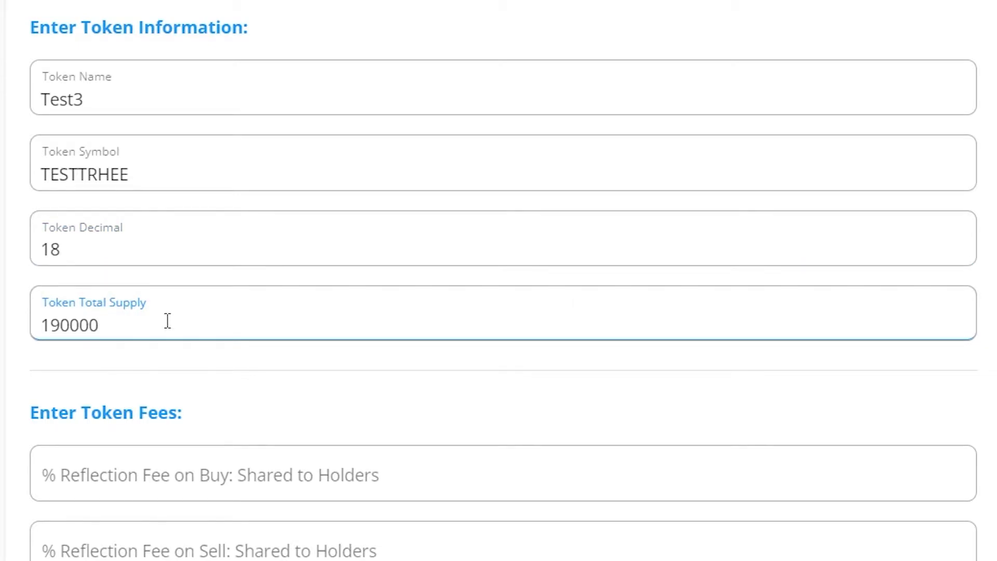
text(0)
Set 2% buy reflection, 4% sell reflection, 3% liquidity and 3% dev fees
key(Tab)
scroll(296, 401, down, 5)
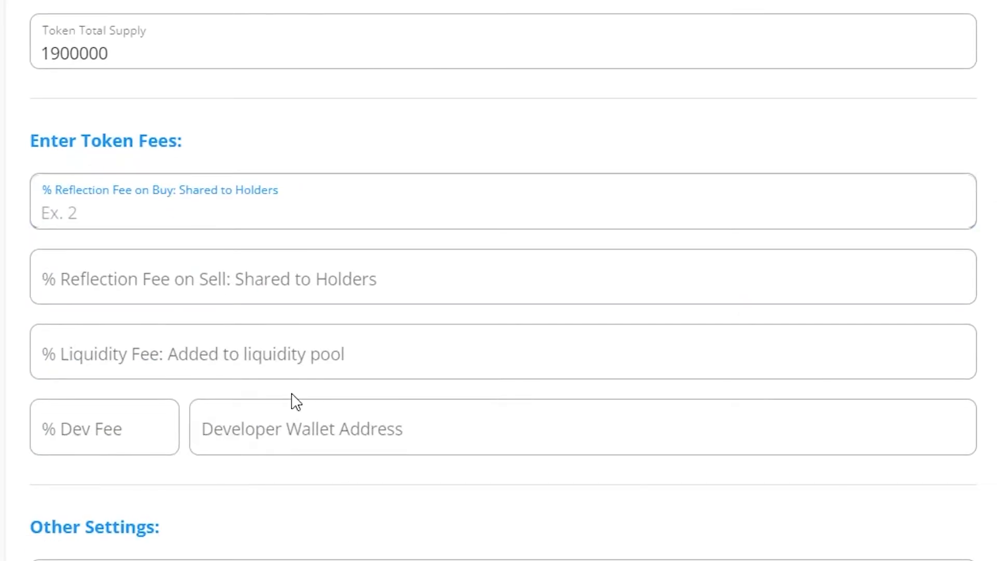
text(2)
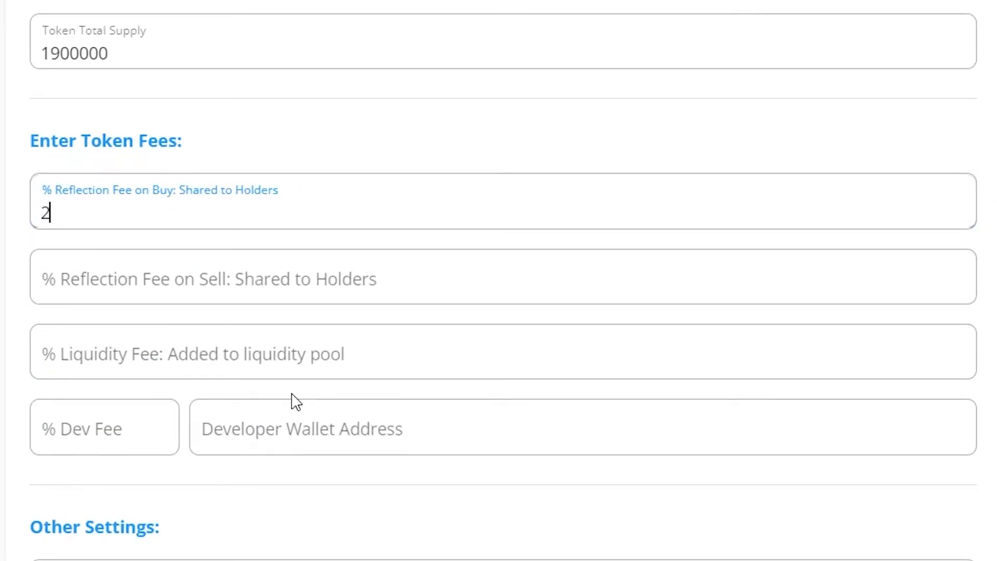
key(Tab)
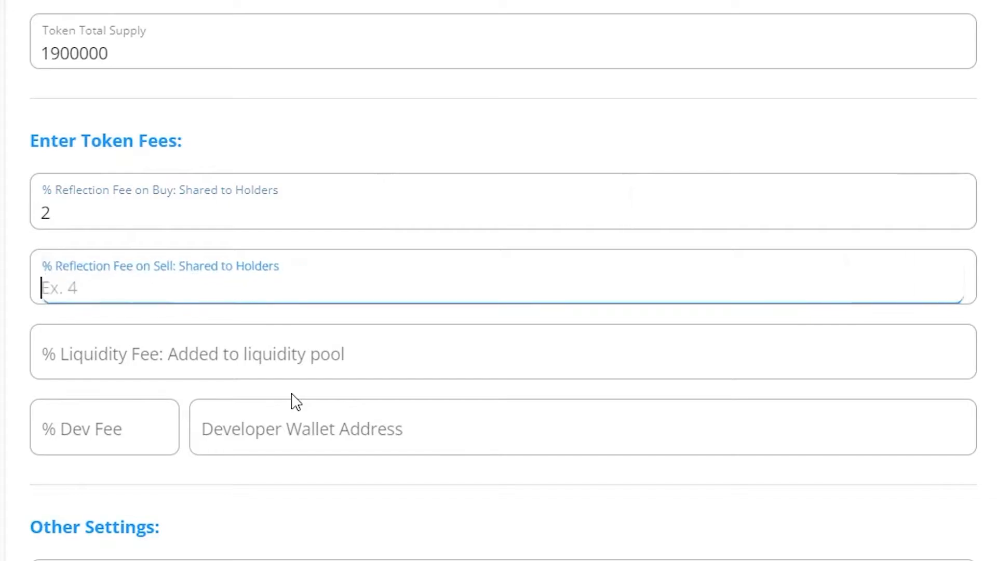
text(4)
key(Tab)
text(3)
key(Tab)
text(3)
Clear the wrongly pasted value from the Developer Wallet Address field
key(Tab)
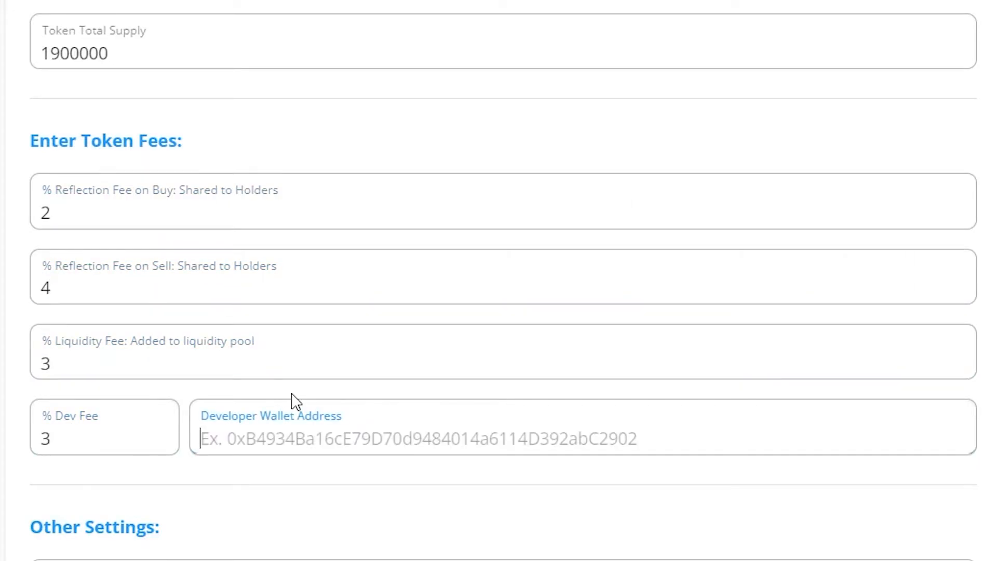
text(0xB344743a677Dc461dC70065dAFC28dfCC3B62823)
key(ctrl+a)
key(ctrl+c)
key(BackSpace)
click(802, 32)
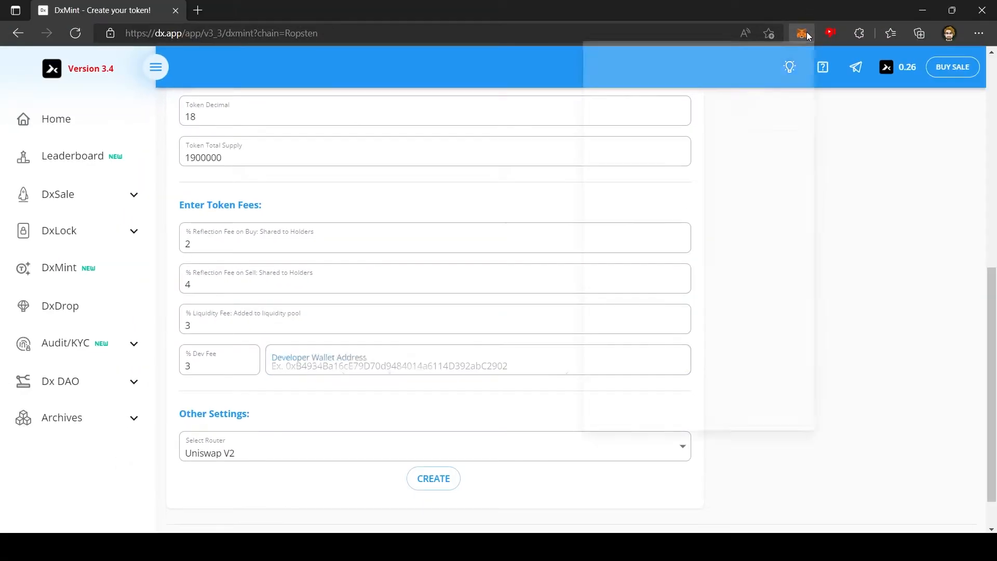
Paste the wallet address as developer address, create Test3 and confirm the mint in MetaMask
click(696, 118)
click(367, 366)
key(ctrl+v)
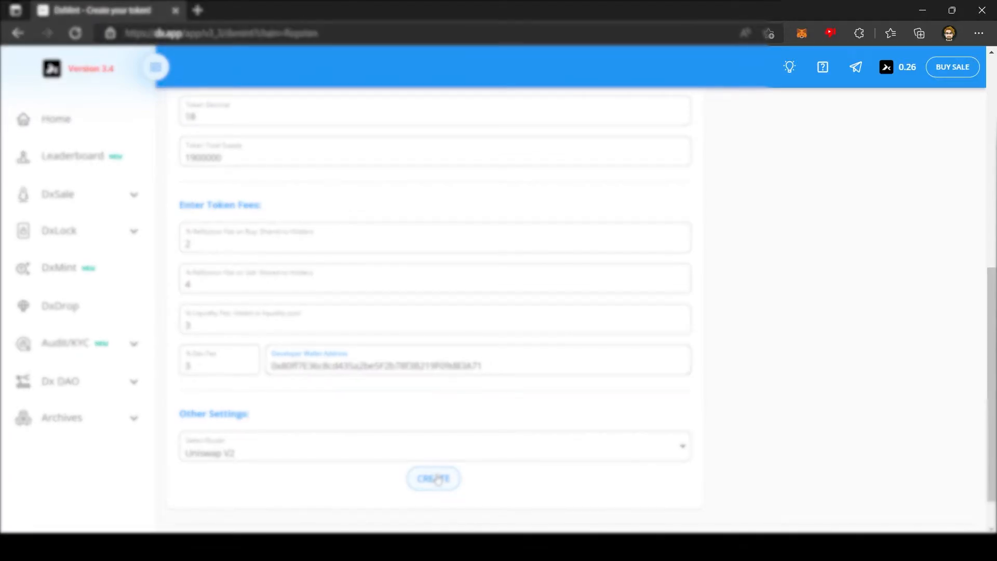
click(434, 478)
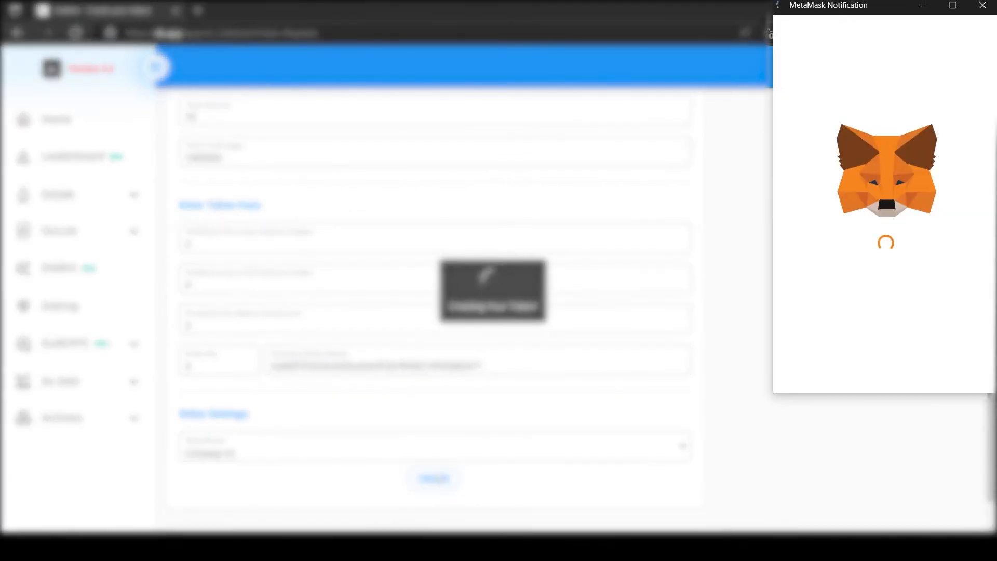
click(935, 367)
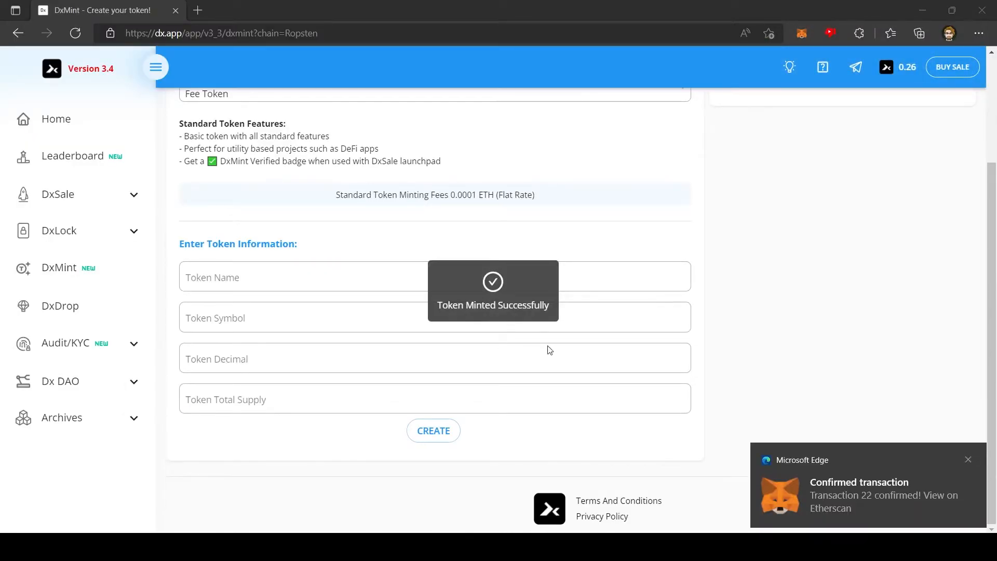
click(939, 500)
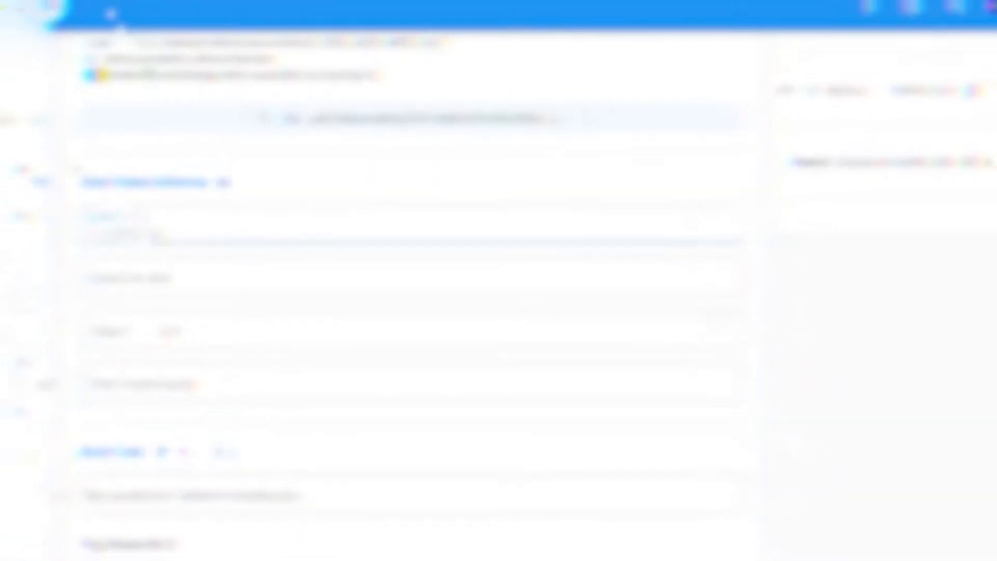
Enter name Test4, symbol TESTFOUR, 18 decimals and total supply 1900000
text(Test4)
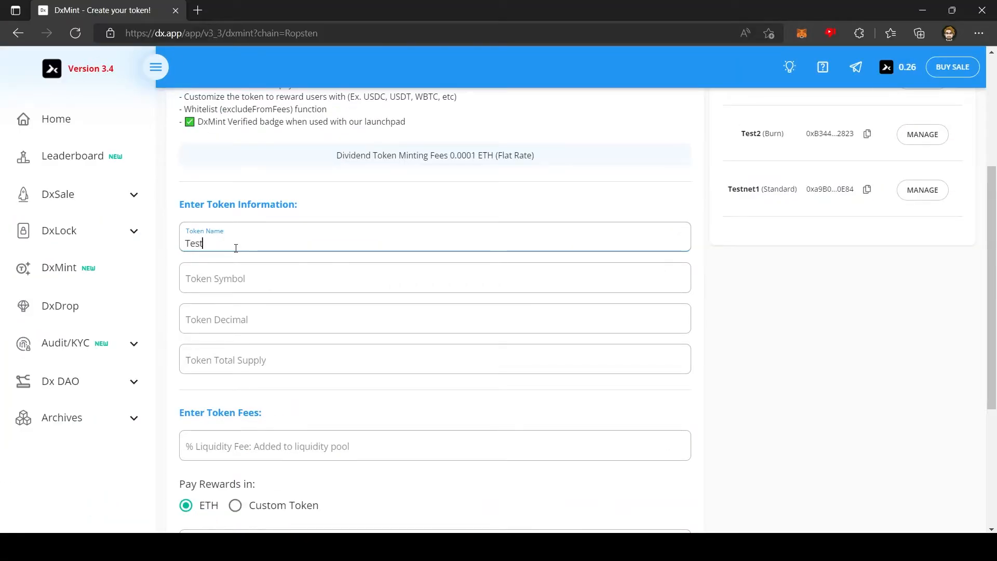
click(240, 270)
text(Test)
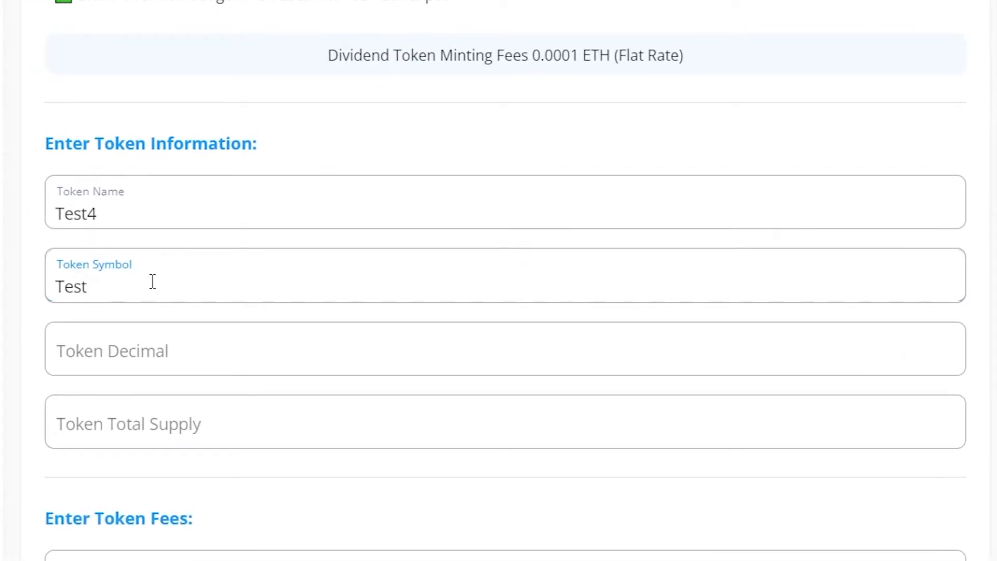
key(BackSpace)
key(BackSpace)
key(BackSpace)
text(ESTFOUR)
click(147, 336)
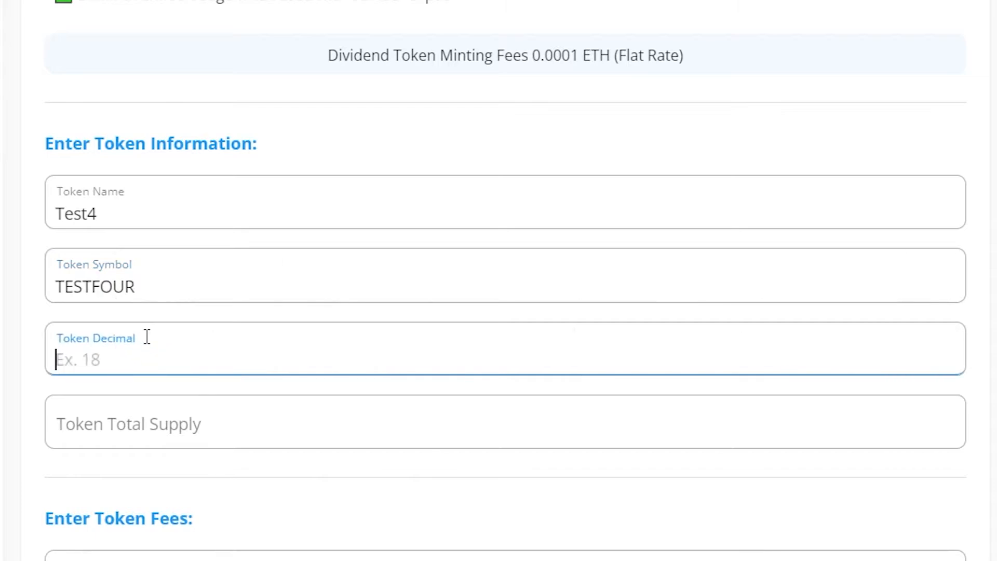
text(18)
click(145, 421)
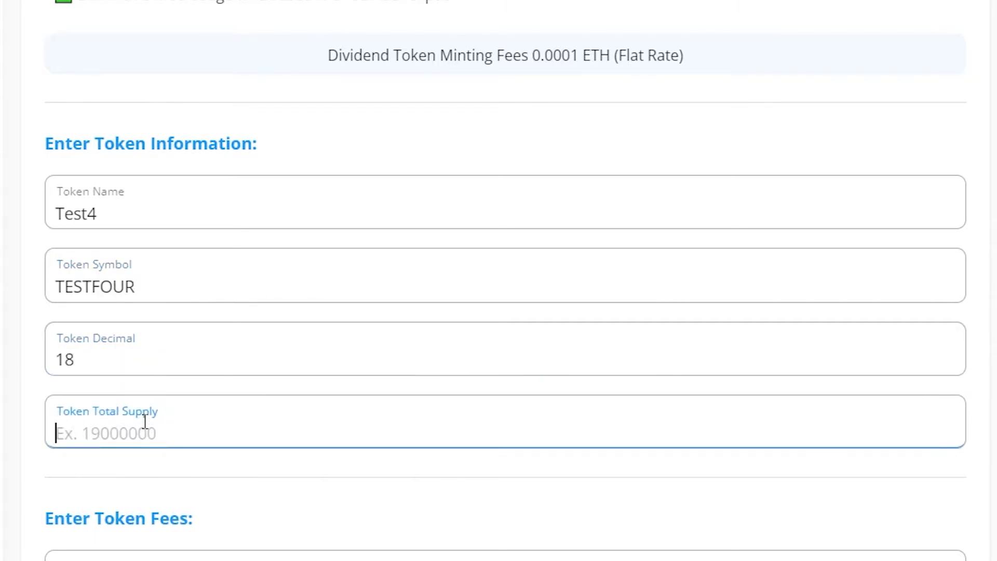
text(1900000)
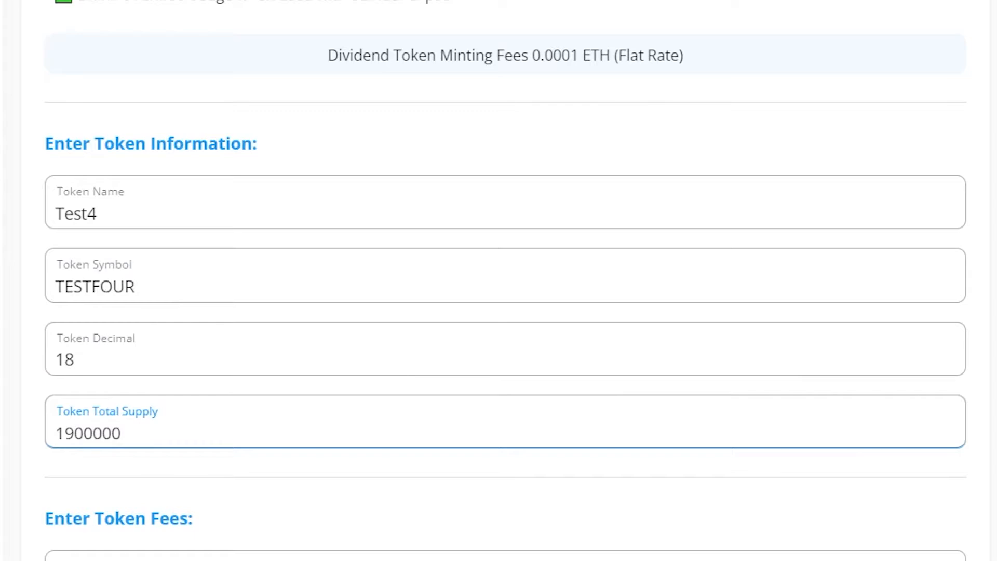
Set a 3% liquidity fee and 3% reward fee paid in ETH, then submit Test4
key(Tab)
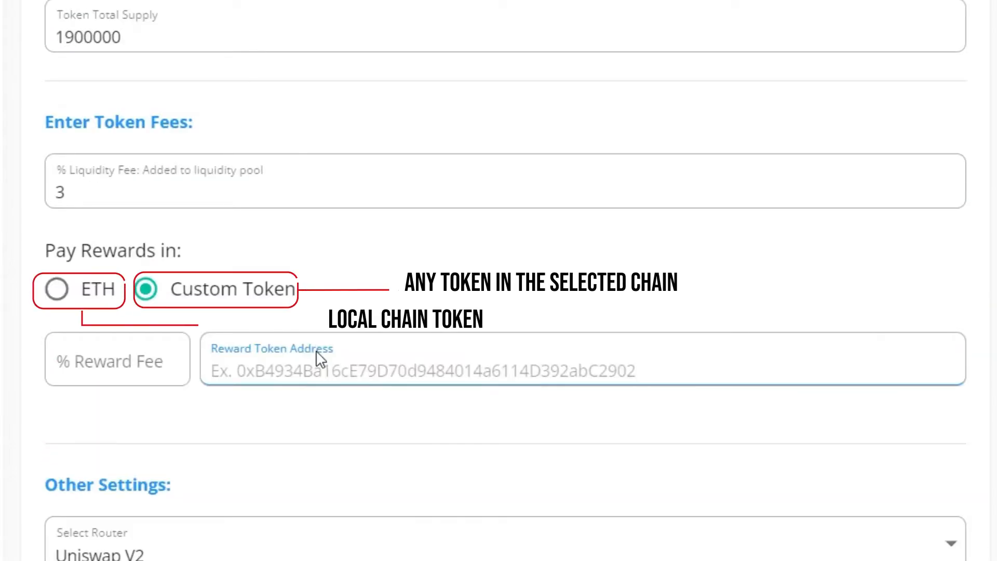
key(ctrl+v)
click(120, 379)
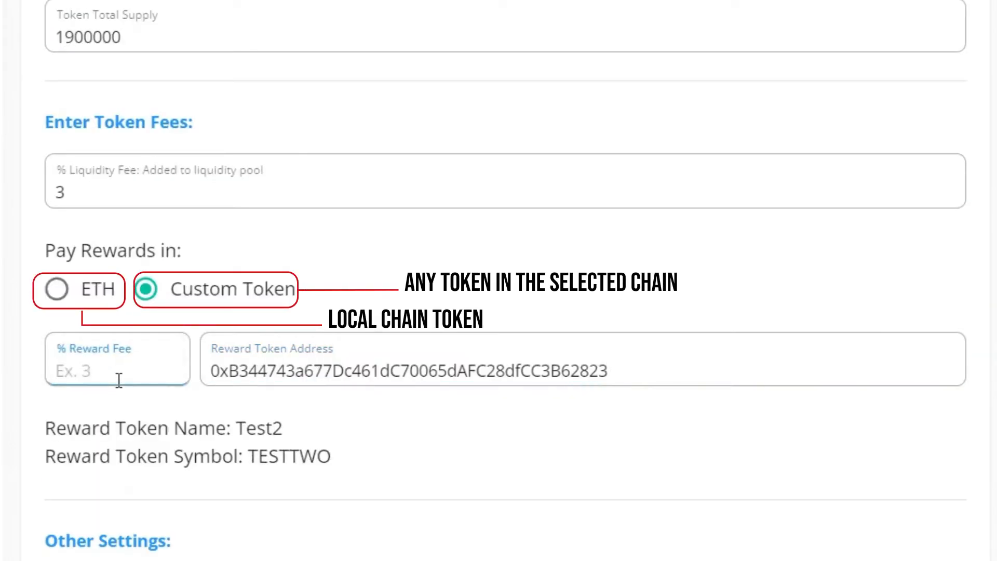
text(3)
click(51, 288)
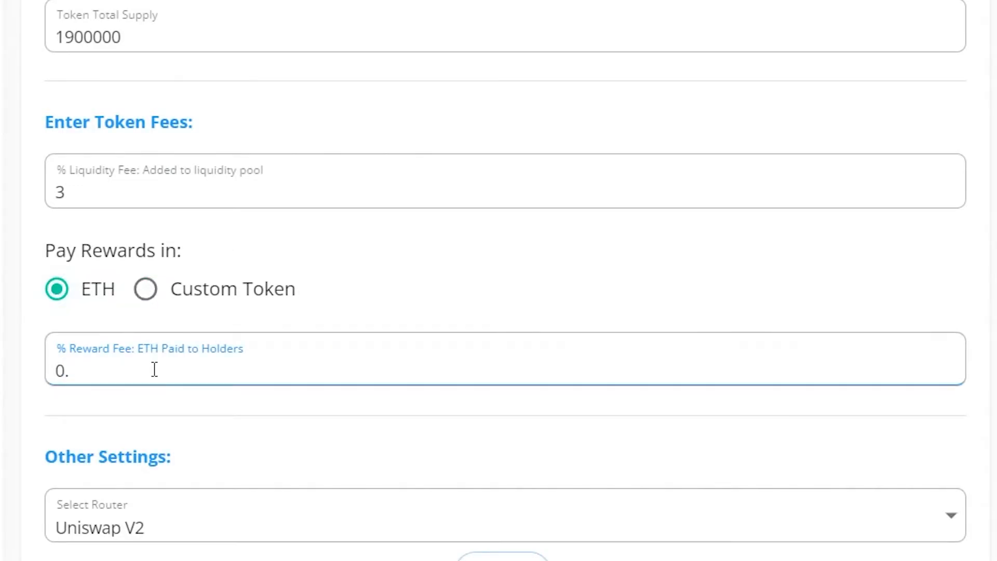
key(BackSpace)
key(BackSpace)
text(3)
click(434, 431)
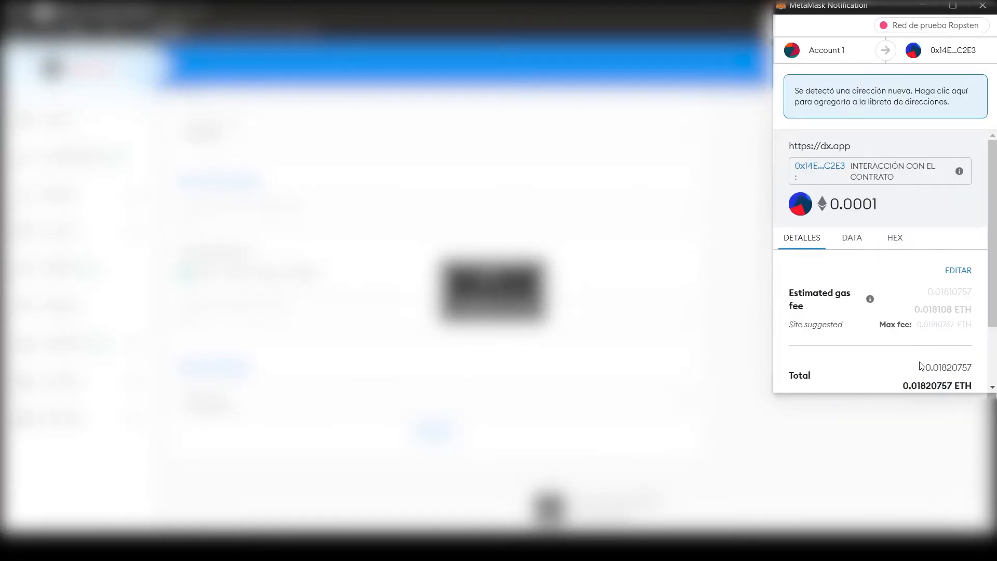
Approve the 0.0001 ETH Test4 minting transaction in MetaMask
scroll(926, 364, down, 2)
click(930, 368)
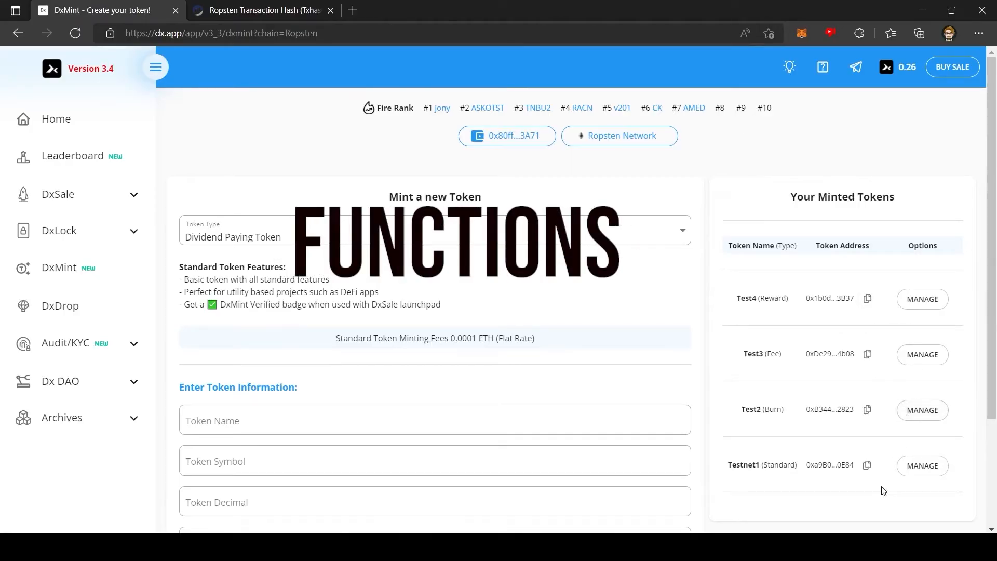
Import TESTFOUR into MetaMask using Test4's copied contract address, showing a 1900000 balance
click(866, 299)
scroll(727, 299, down, 2)
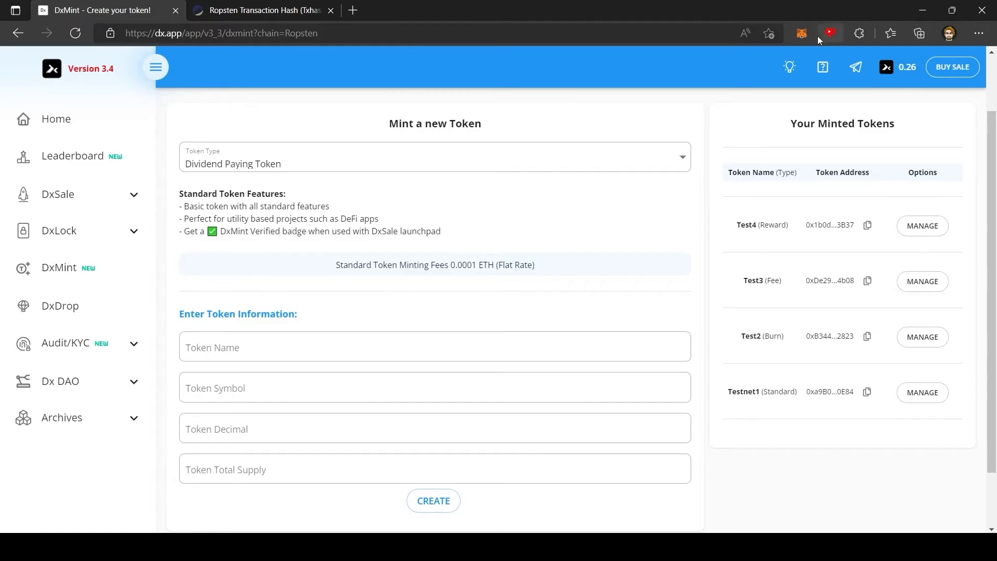
click(804, 34)
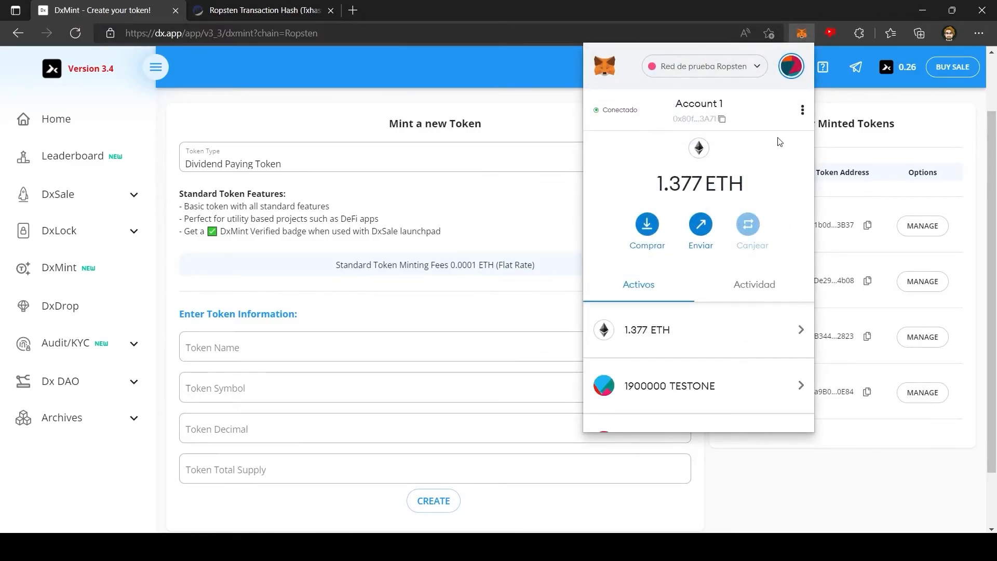
scroll(752, 236, down, 3)
click(709, 381)
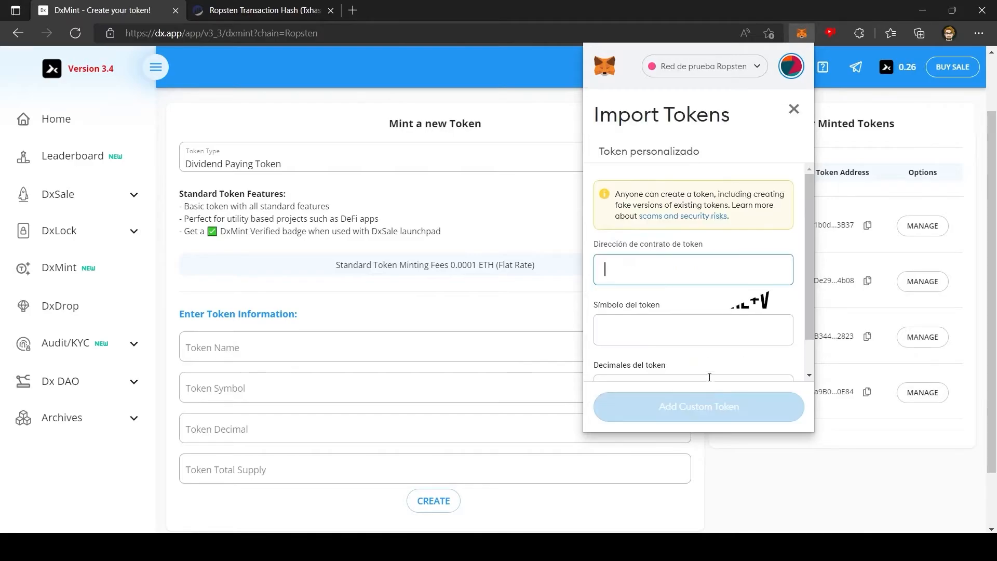
key(ctrl+v)
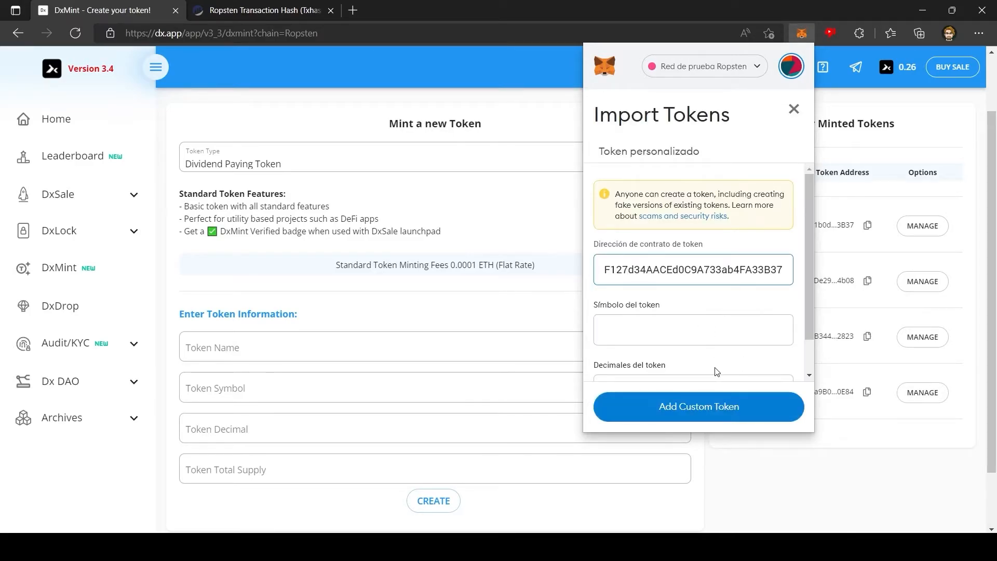
scroll(705, 332, down, 1)
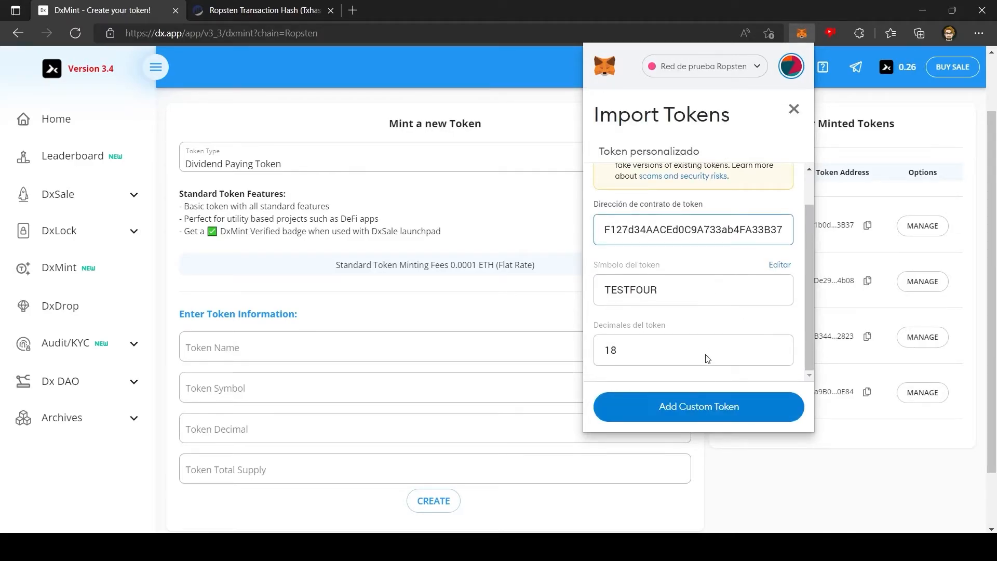
click(692, 418)
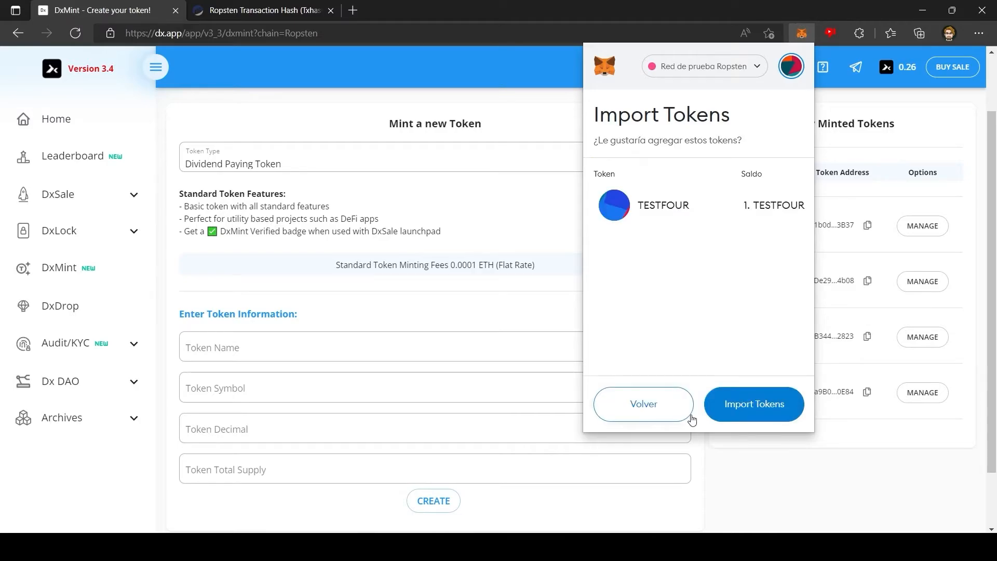
click(767, 402)
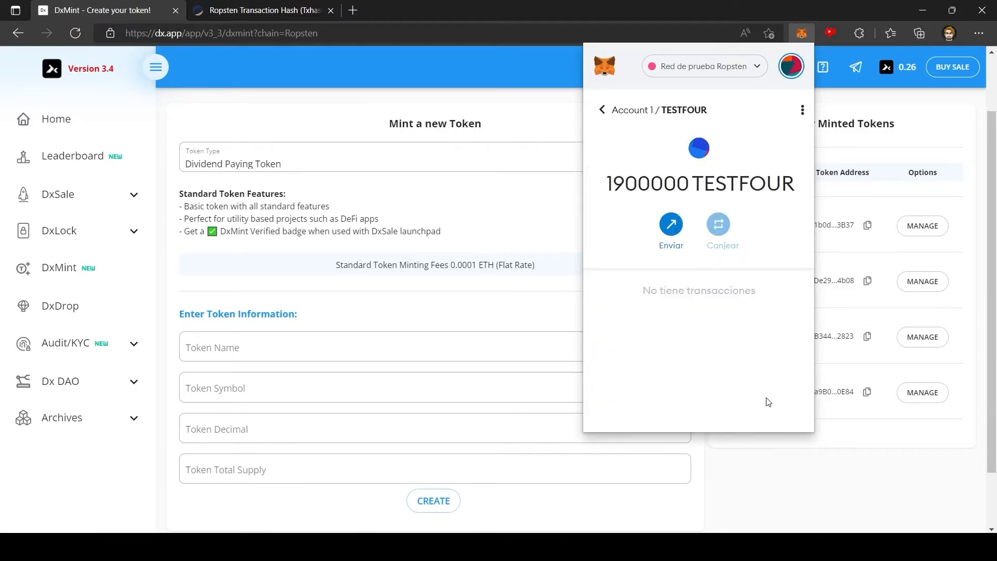
click(885, 475)
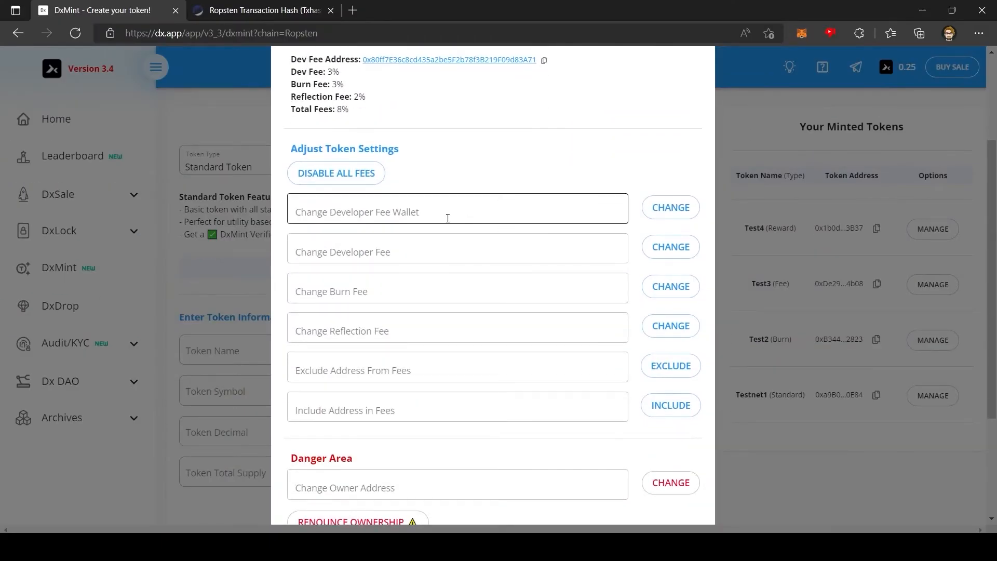
Change Test2's developer fee to 5% and approve the fee update in MetaMask
click(447, 217)
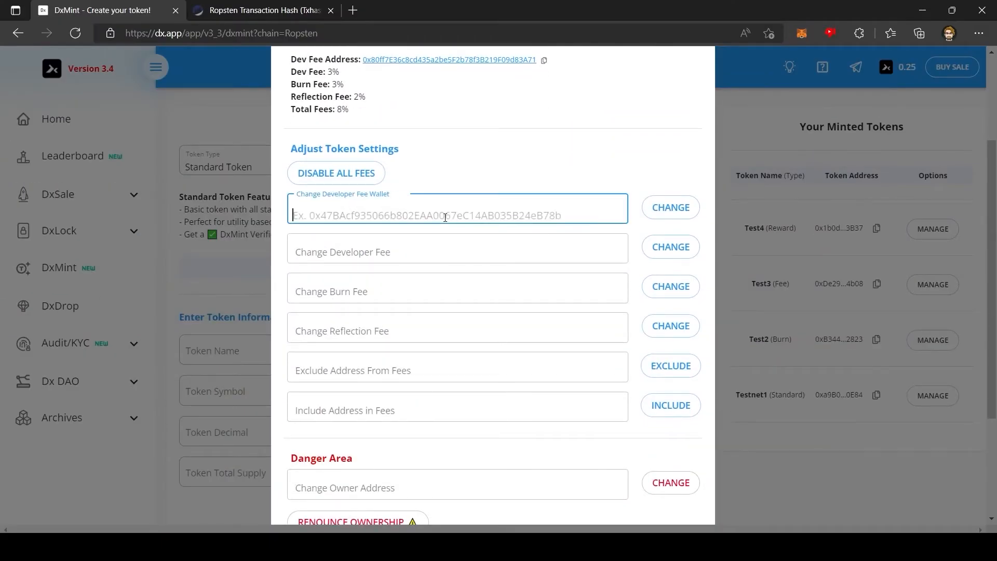
click(411, 244)
text(5)
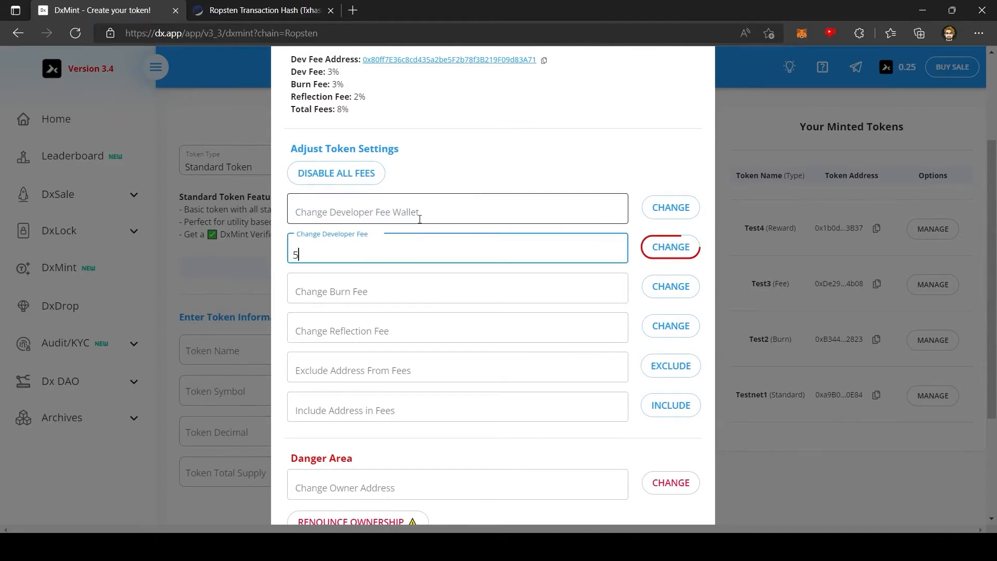
click(668, 249)
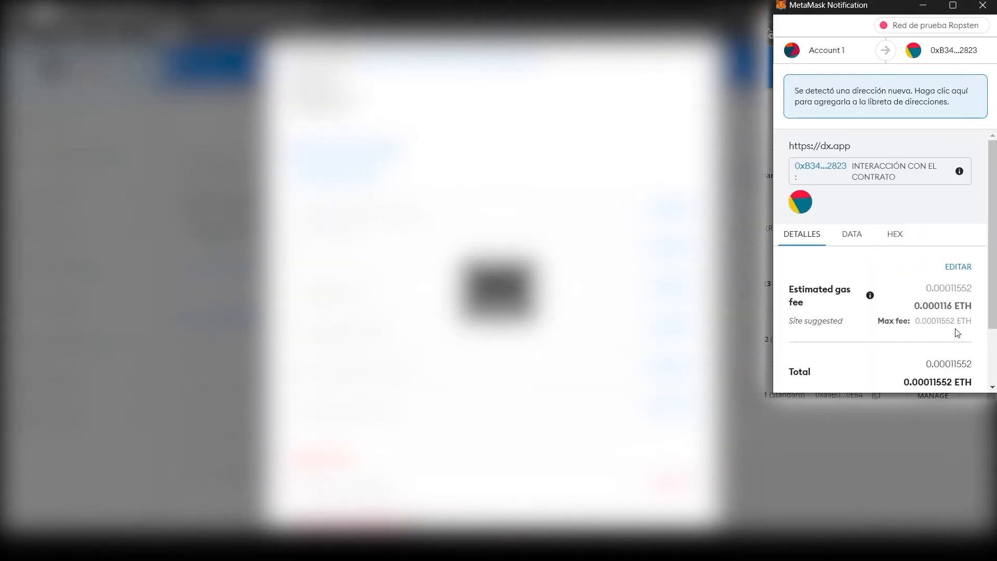
scroll(953, 353, down, 3)
click(929, 368)
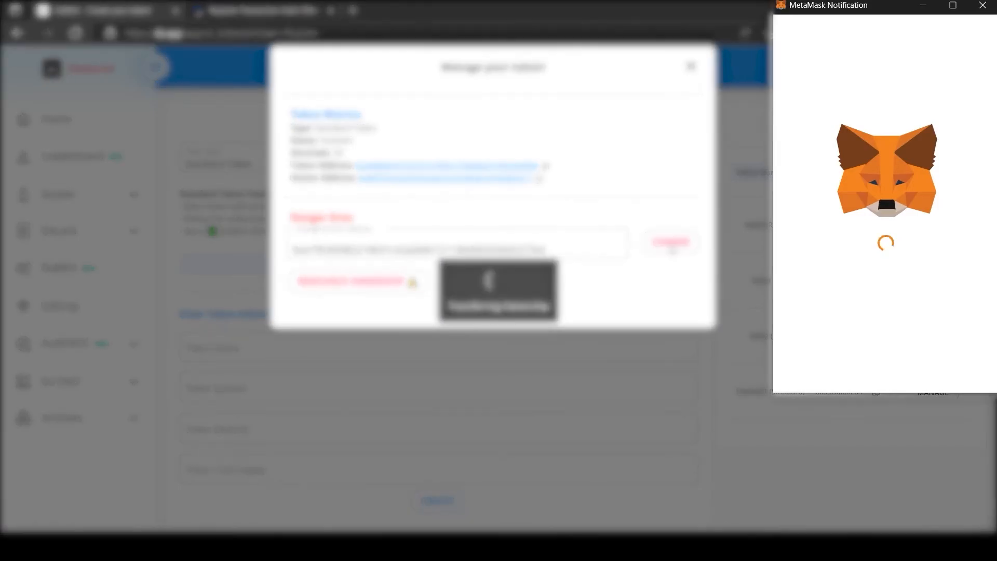
Approve the Testnet1 ownership transfer in MetaMask, then request renouncing the token's ownership
scroll(910, 236, down, 2)
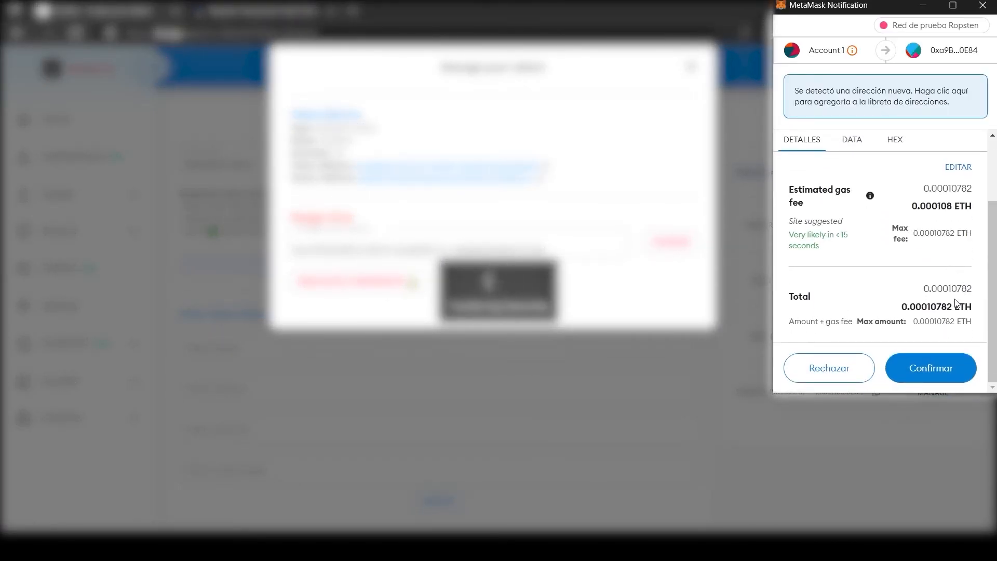
scroll(955, 303, up, 2)
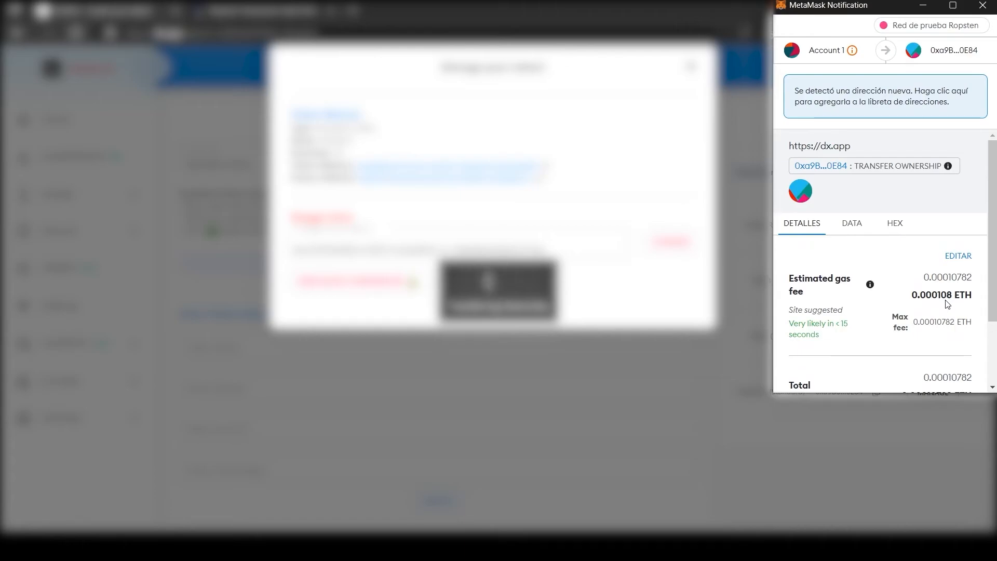
scroll(947, 304, down, 2)
click(945, 366)
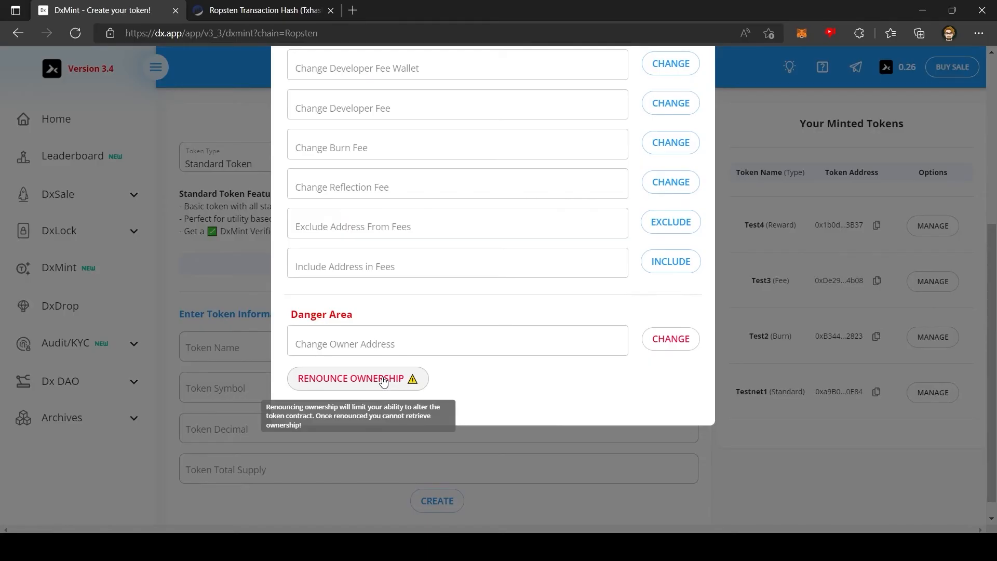
click(382, 378)
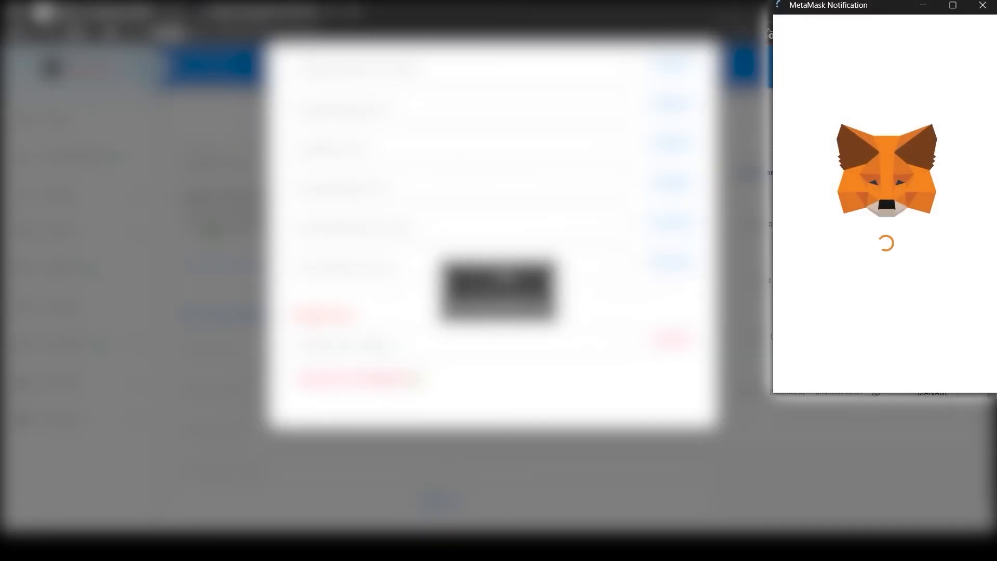